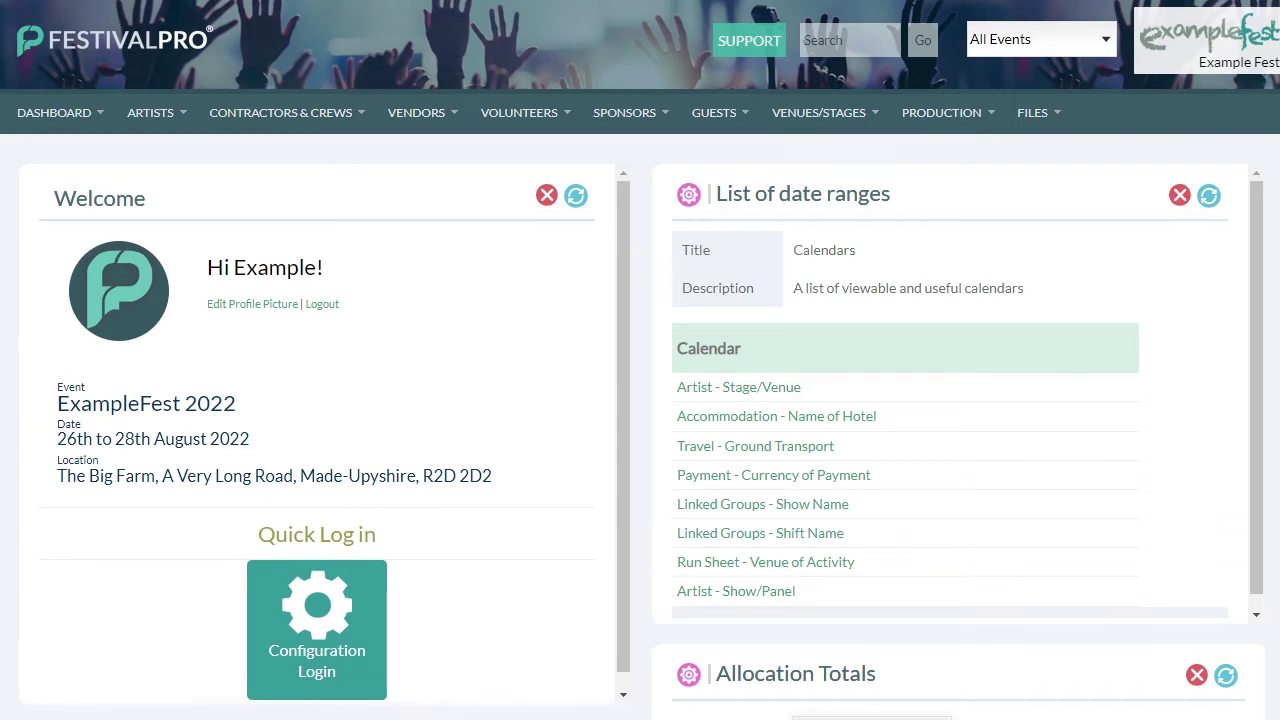
Step: Open the list of forms and highlight the web link of the Artist Application form
mouse_move(54, 112)
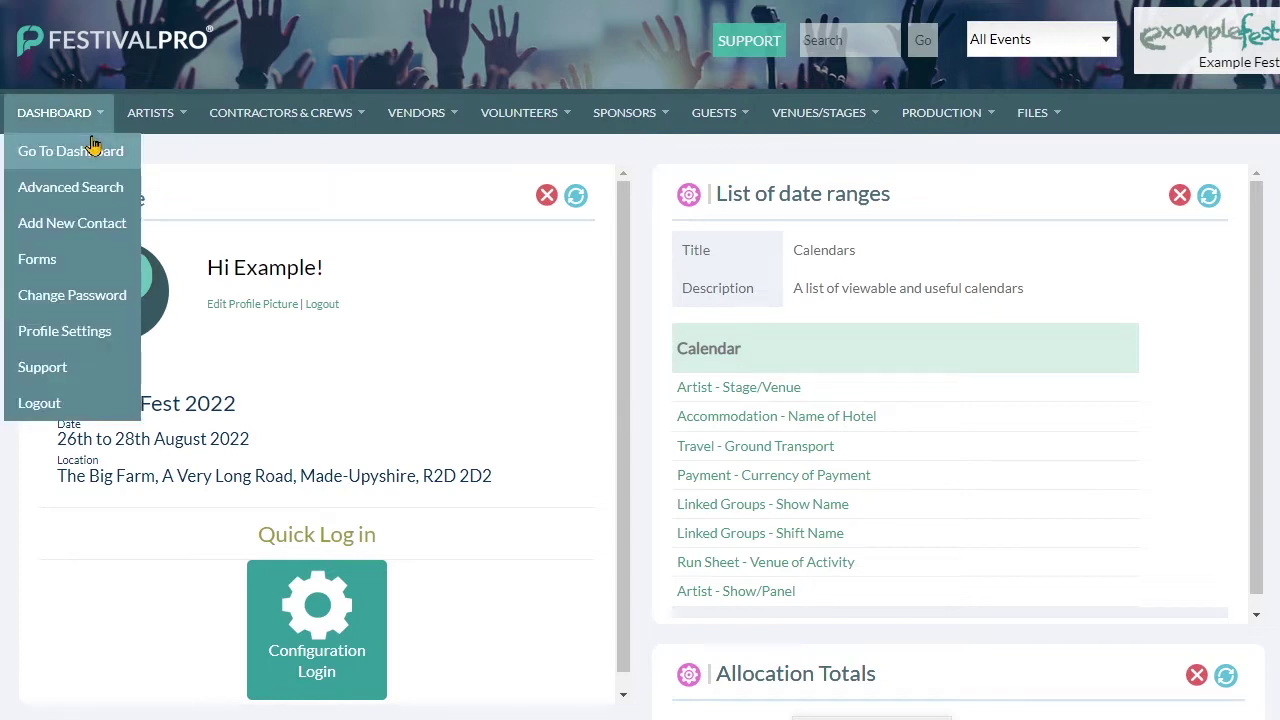
click(68, 259)
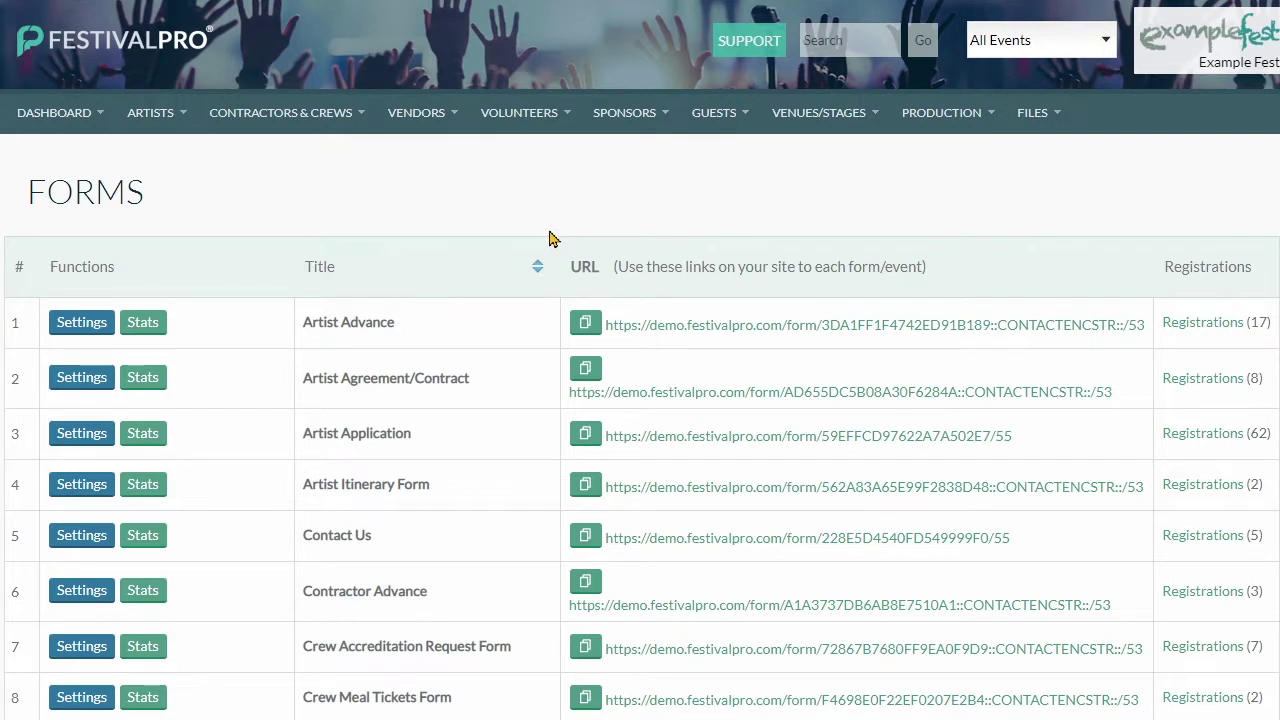
scroll(530, 245, down, 1)
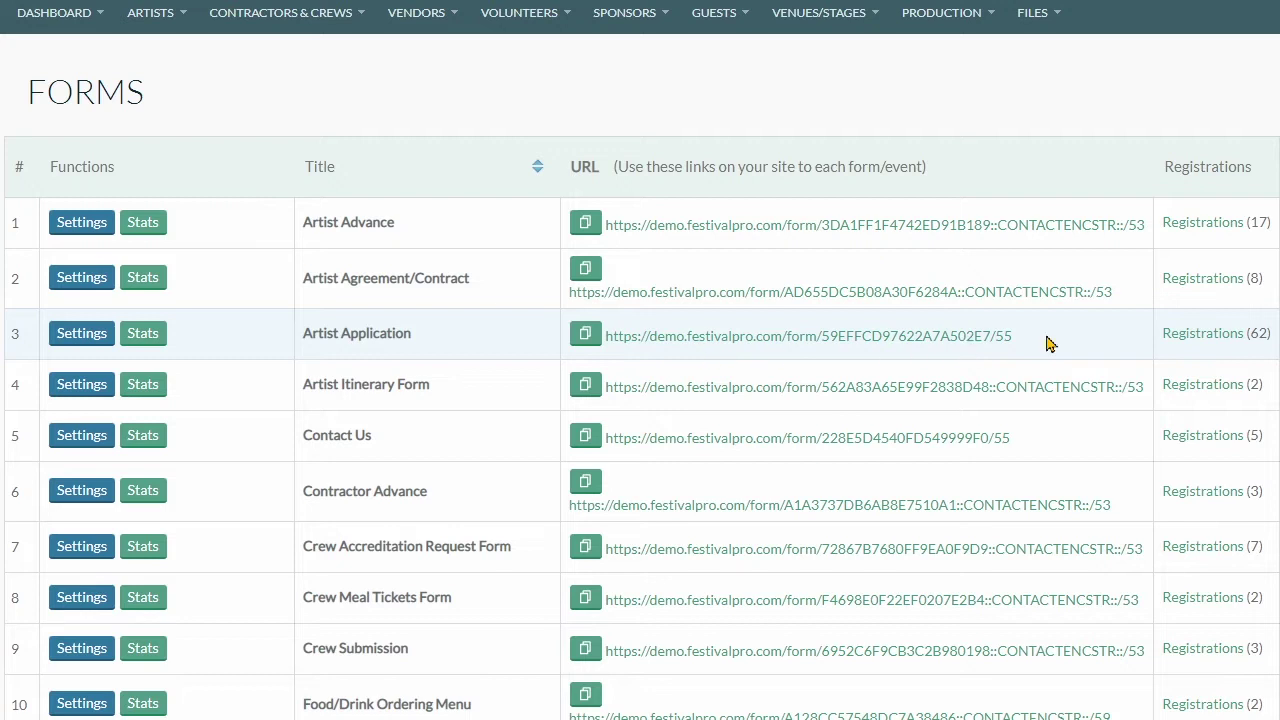
drag(1046, 340, 608, 340)
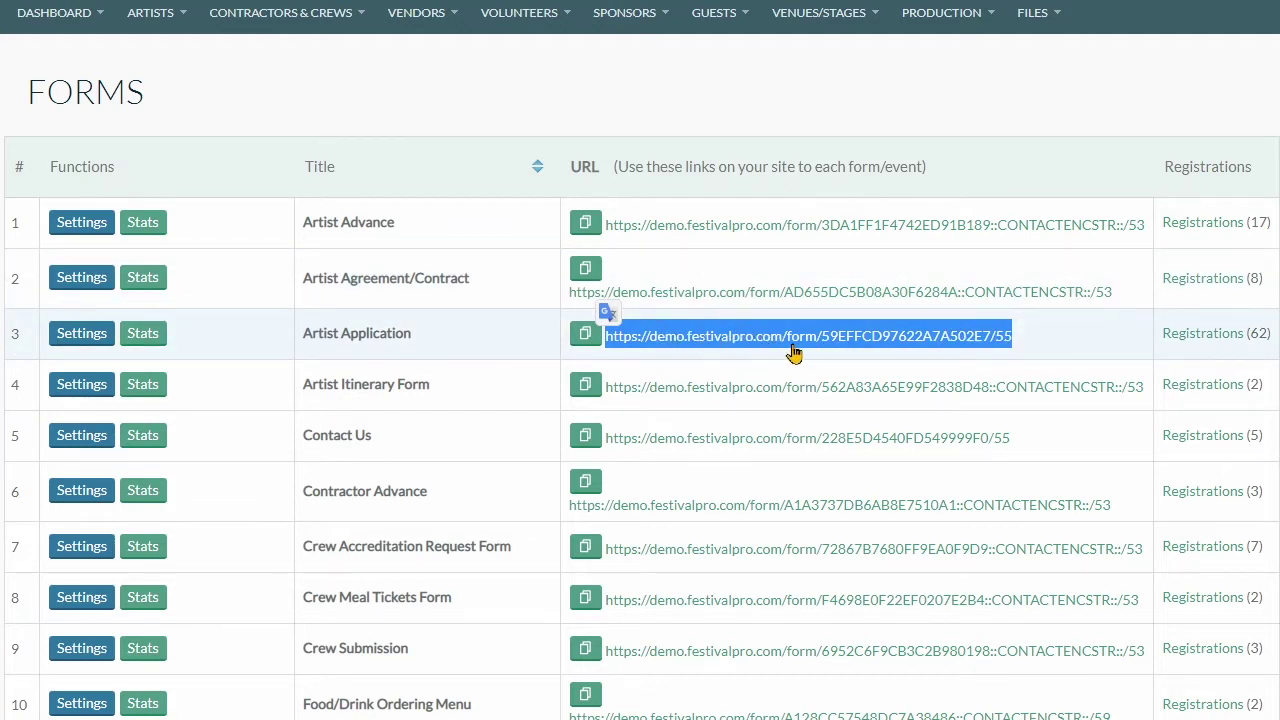
Step: Open the Artist Application form's main settings and expand its access options to check who can complete it
click(66, 333)
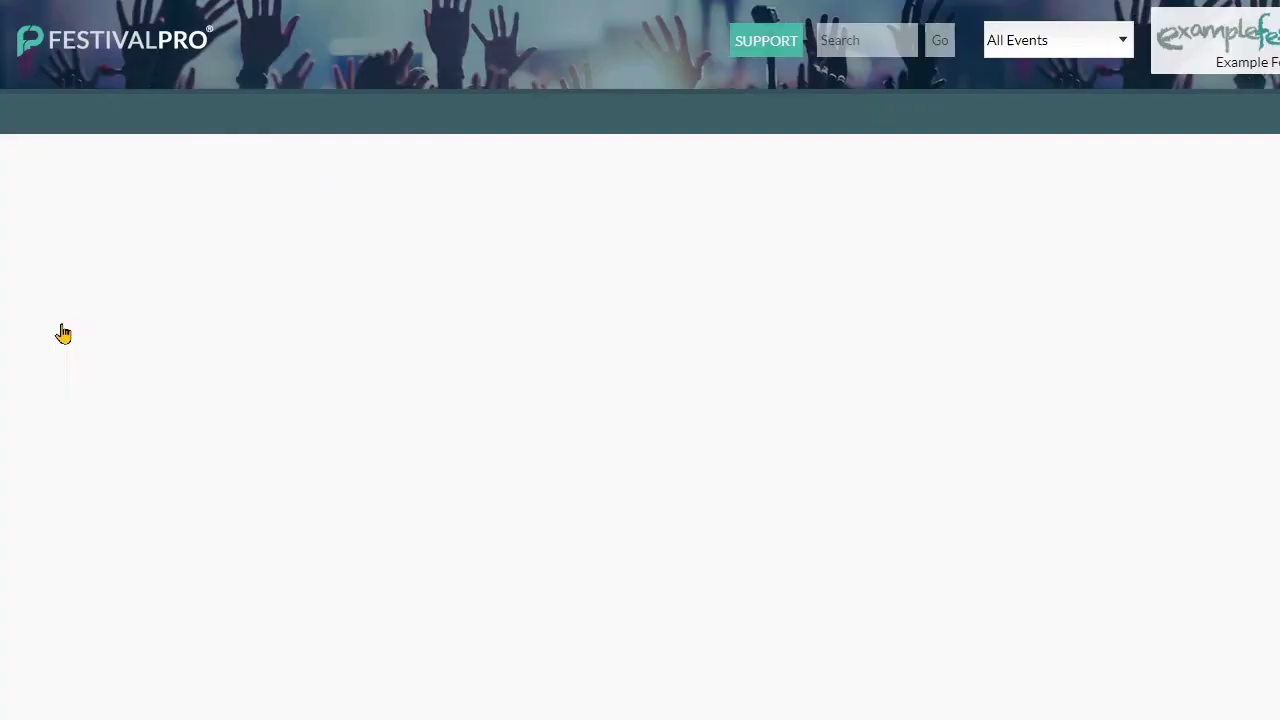
click(50, 265)
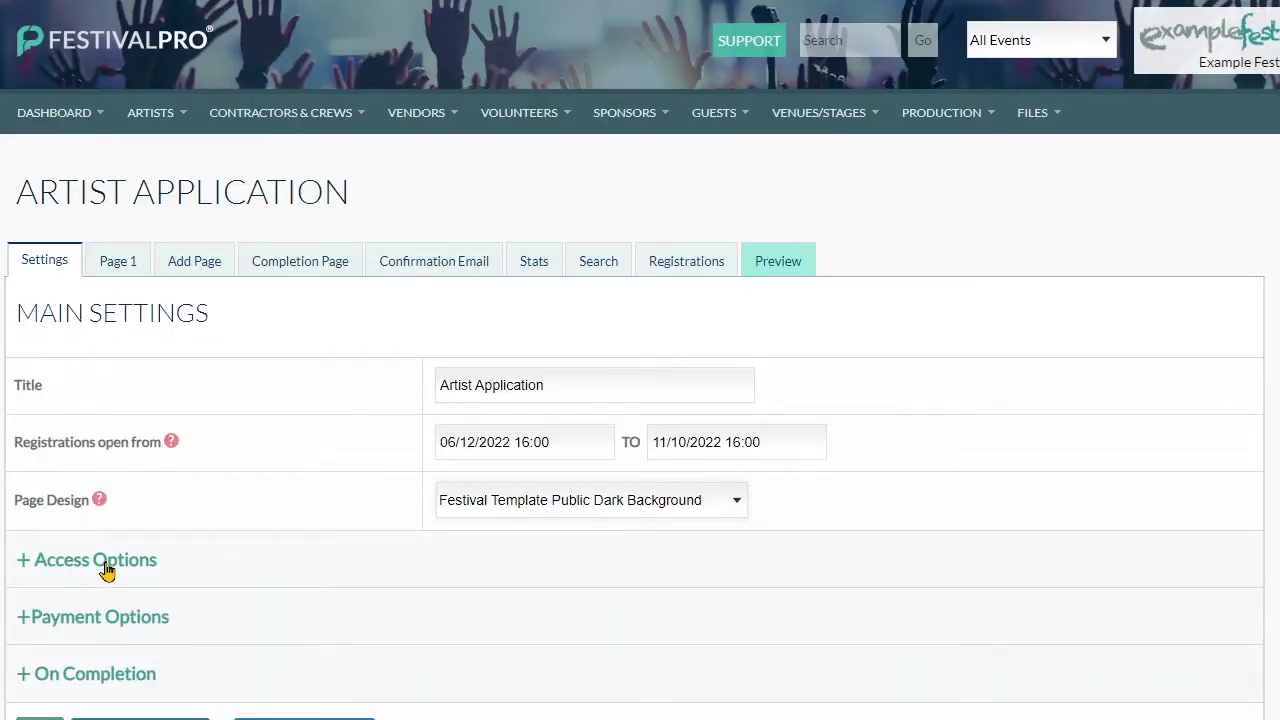
click(107, 565)
scroll(548, 545, down, 1)
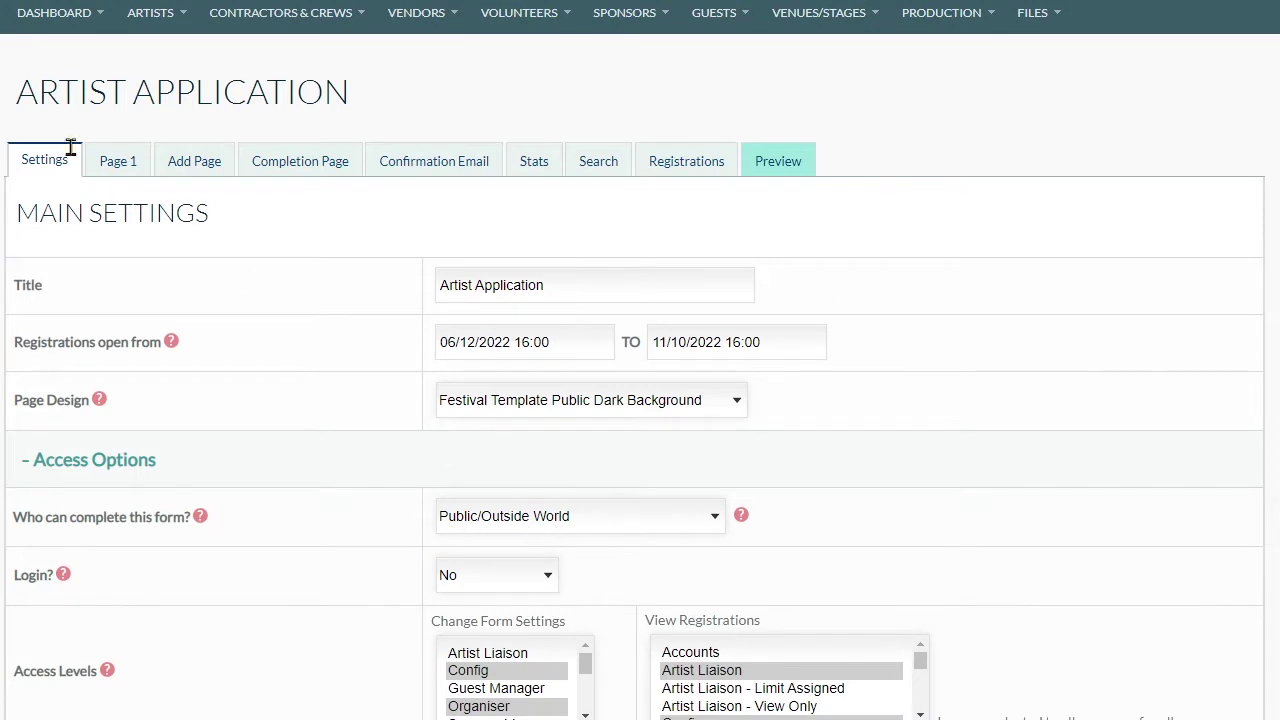
Step: Return to the list of forms and view the Artist Advance form, highlighting the artist name under the agreed billing
click(92, 14)
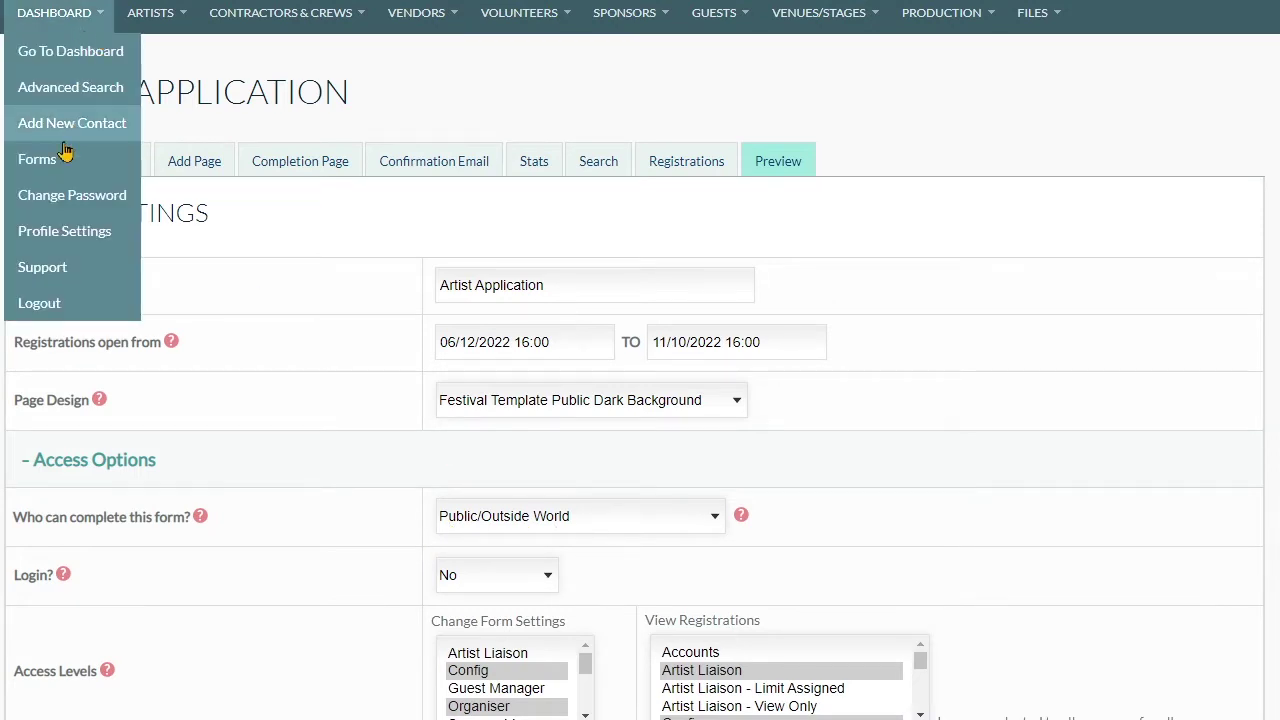
click(56, 160)
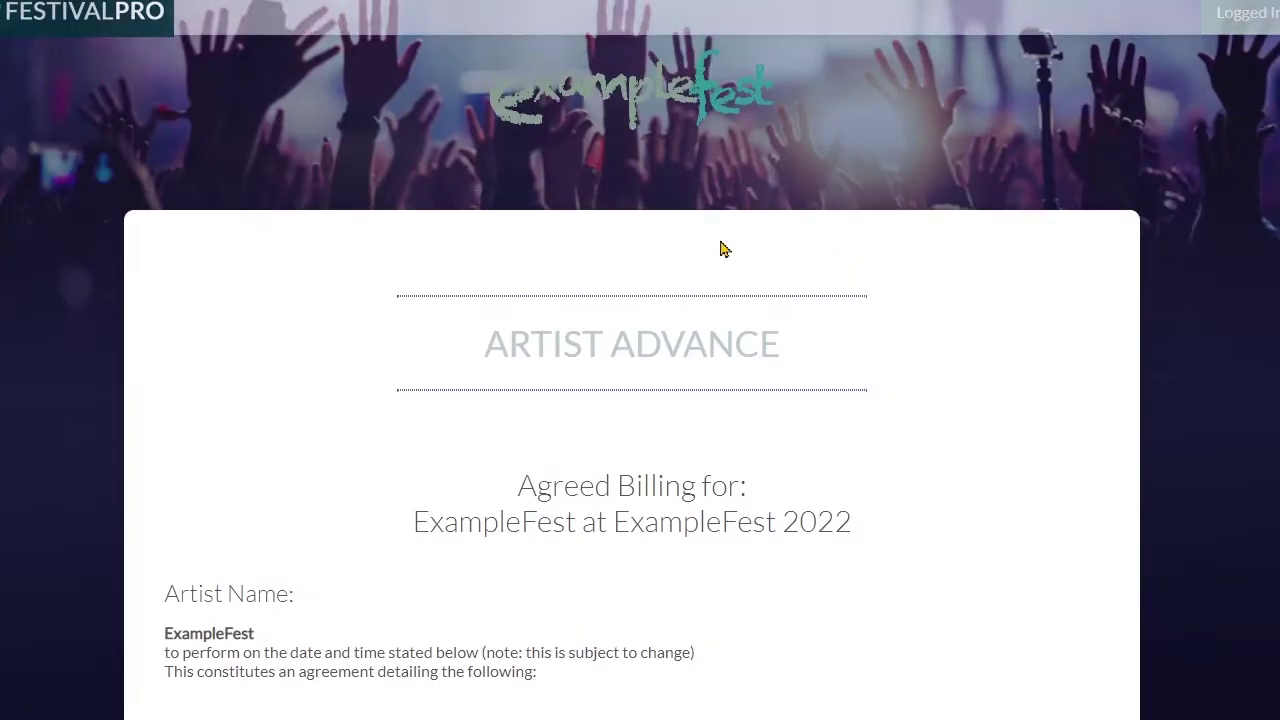
scroll(254, 541, down, 1)
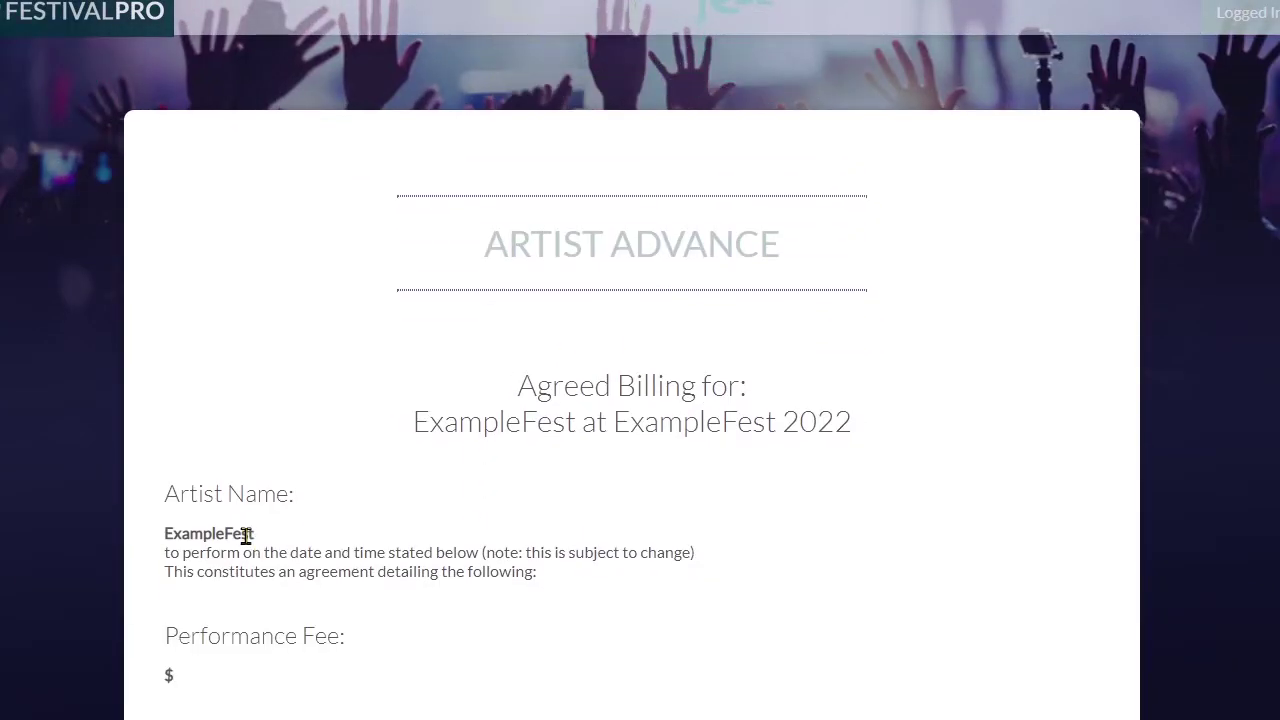
double_click(245, 536)
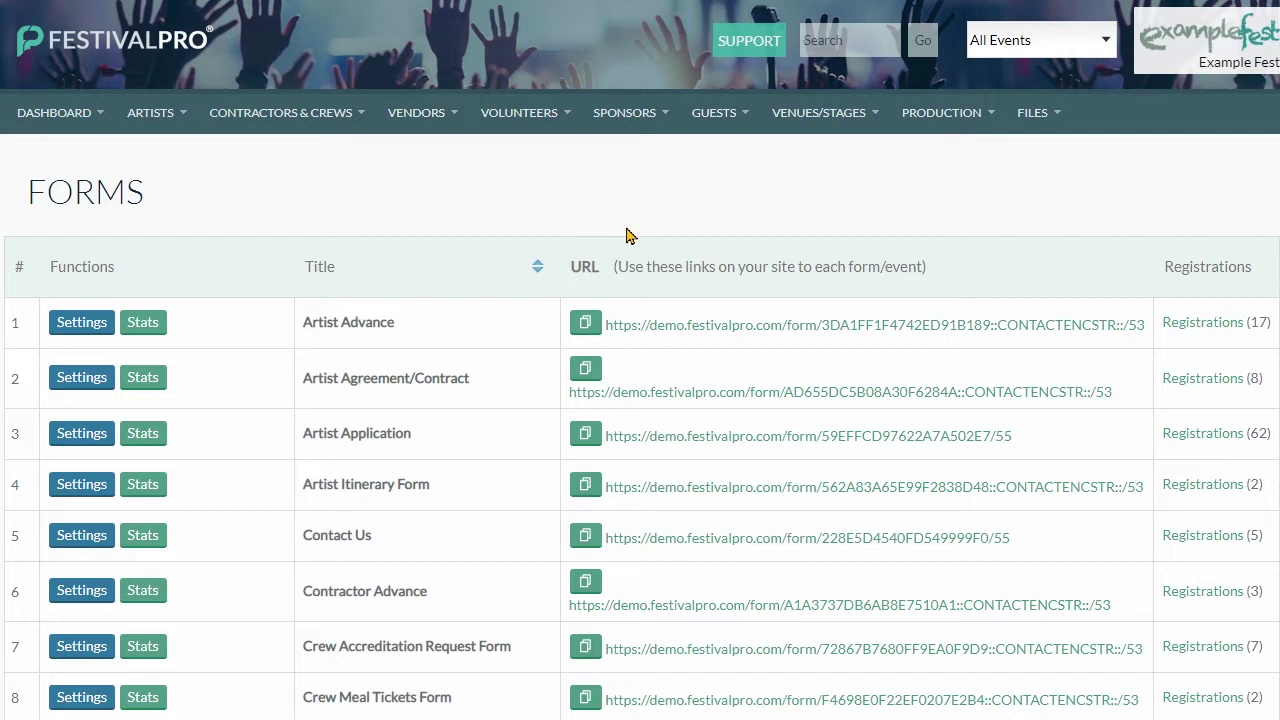
Step: Open the Artist Advance form's main settings and show its access options
click(82, 322)
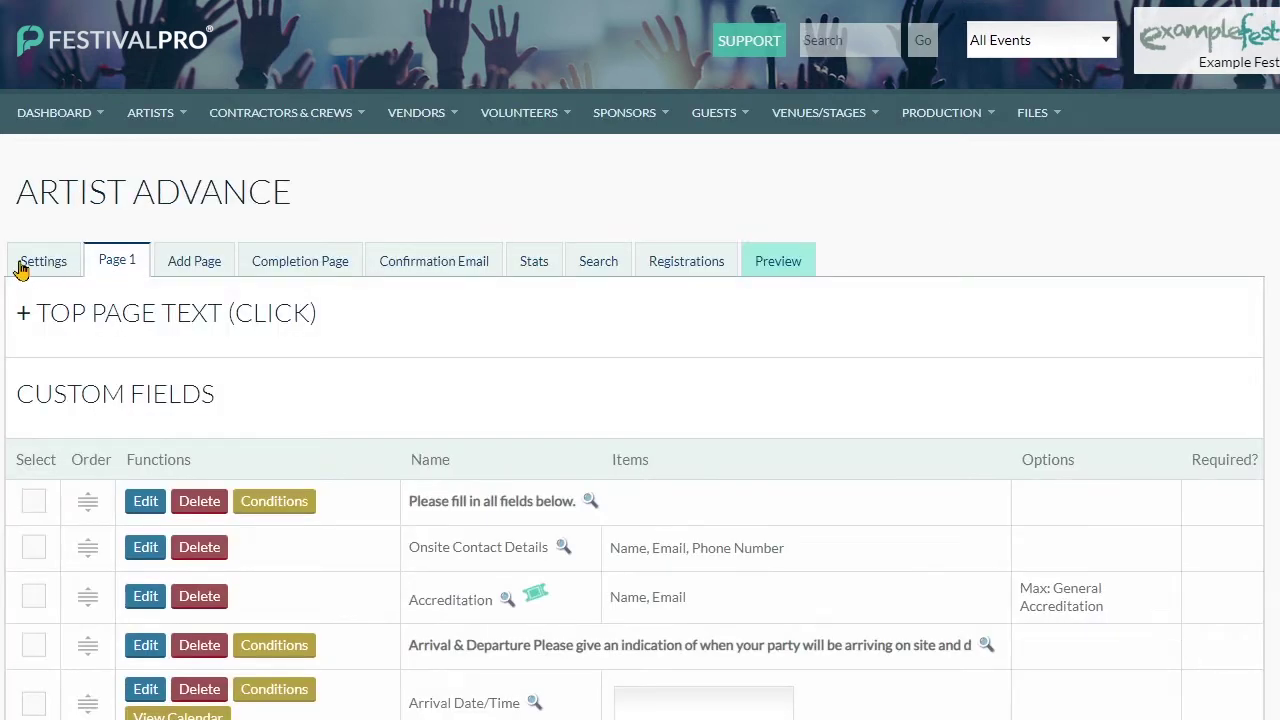
click(20, 264)
click(163, 578)
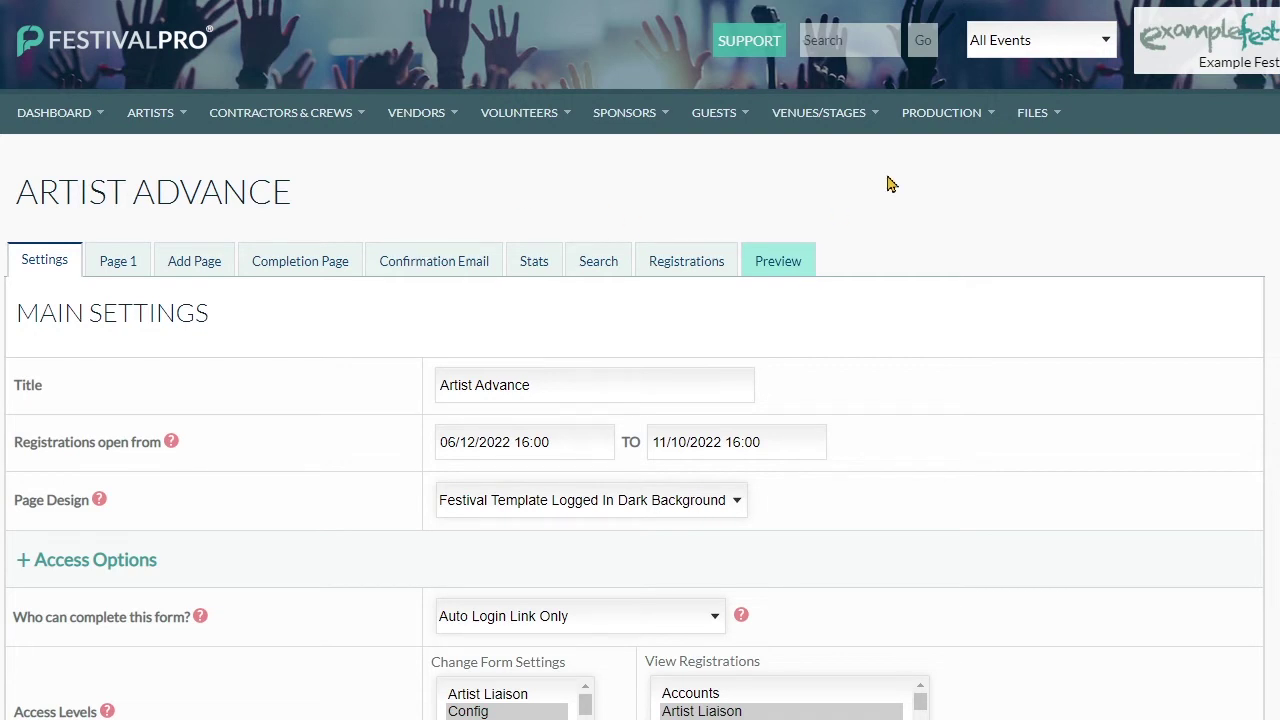
Step: Open the templates list and start editing the Artist Advance email template
click(1063, 113)
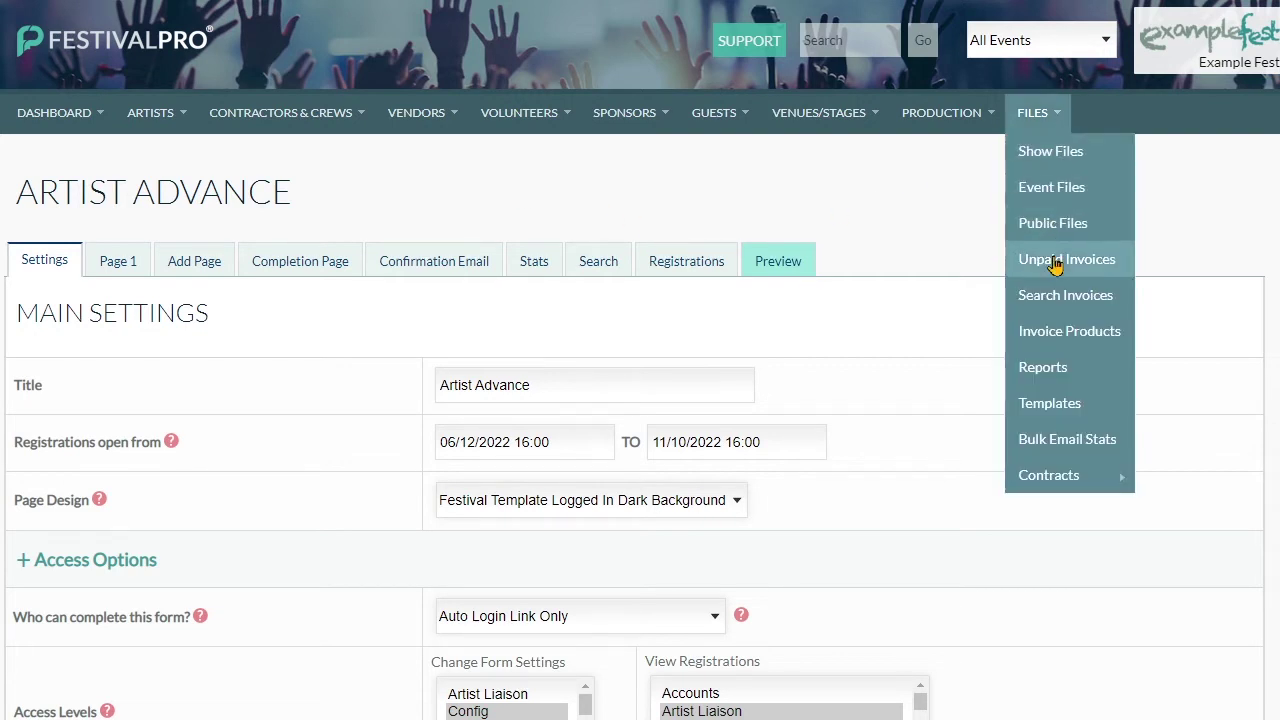
click(1043, 402)
scroll(213, 286, down, 1)
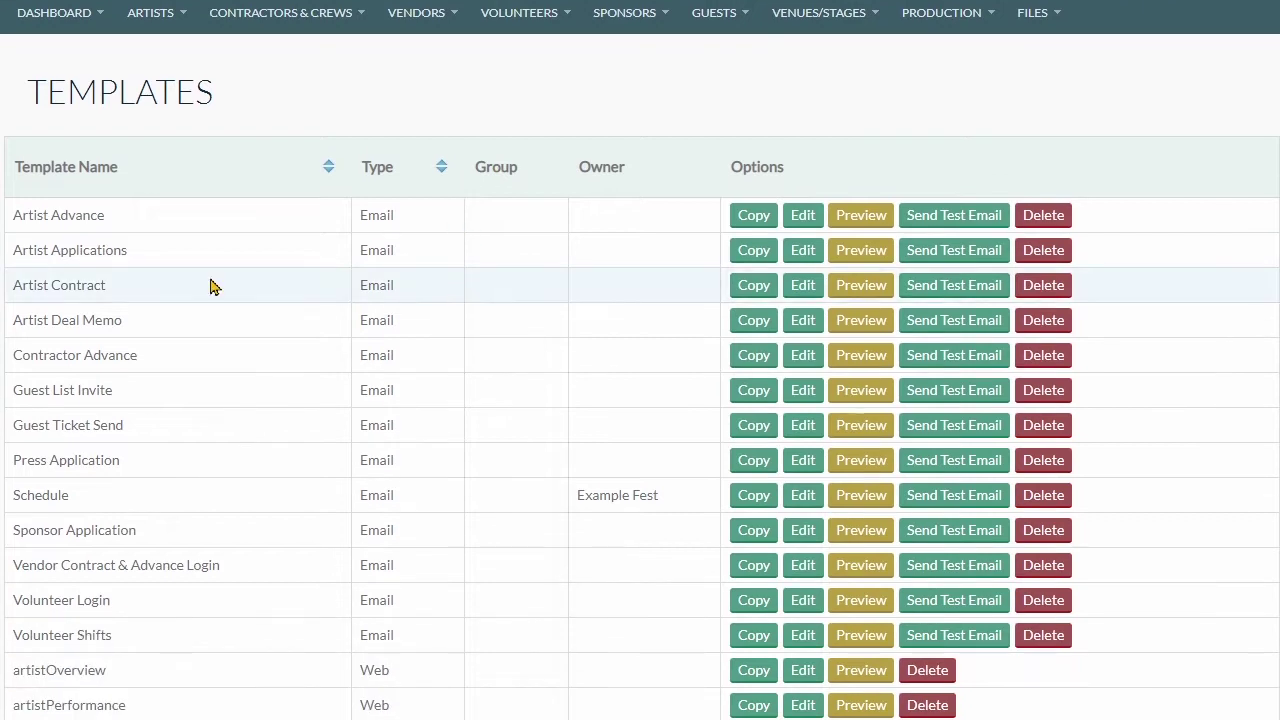
drag(10, 215, 108, 229)
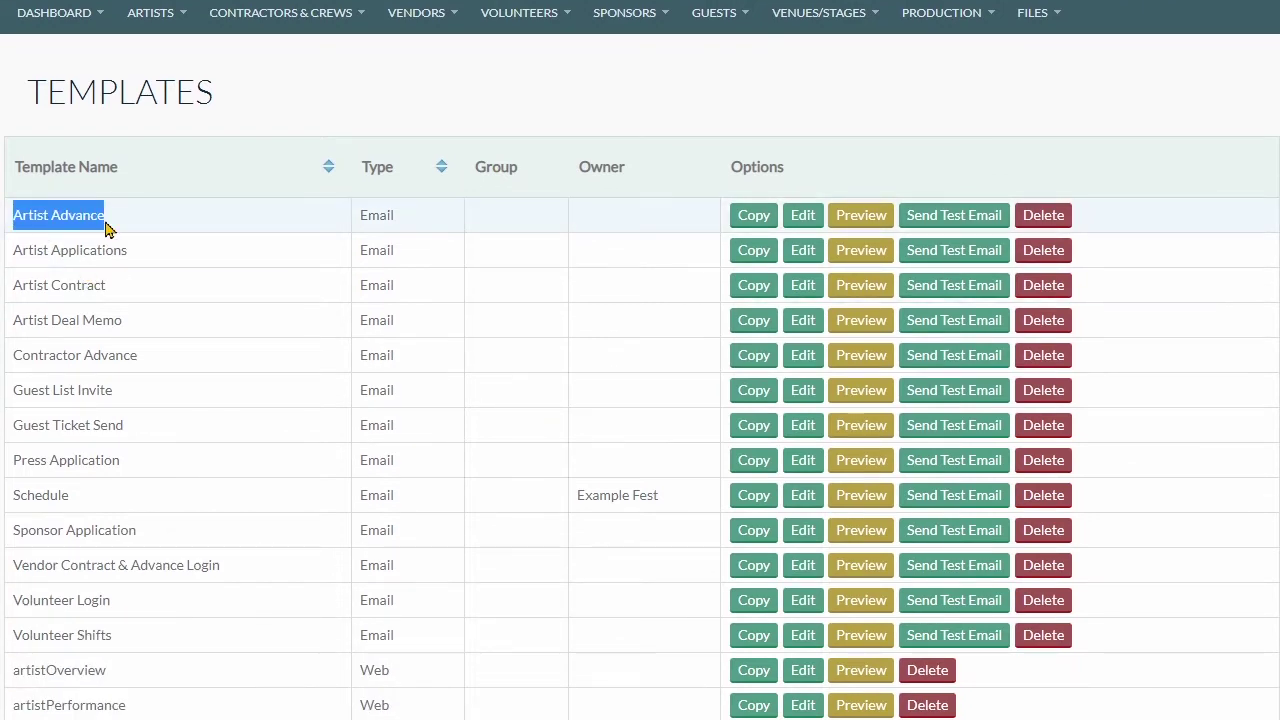
click(802, 216)
Step: Inspect the URL behind "Link To Artist Advance" in the email body, highlighting its CONTACTENCSTR part, and close the link settings
scroll(587, 371, down, 1)
scroll(587, 371, down, 2)
scroll(623, 377, down, 1)
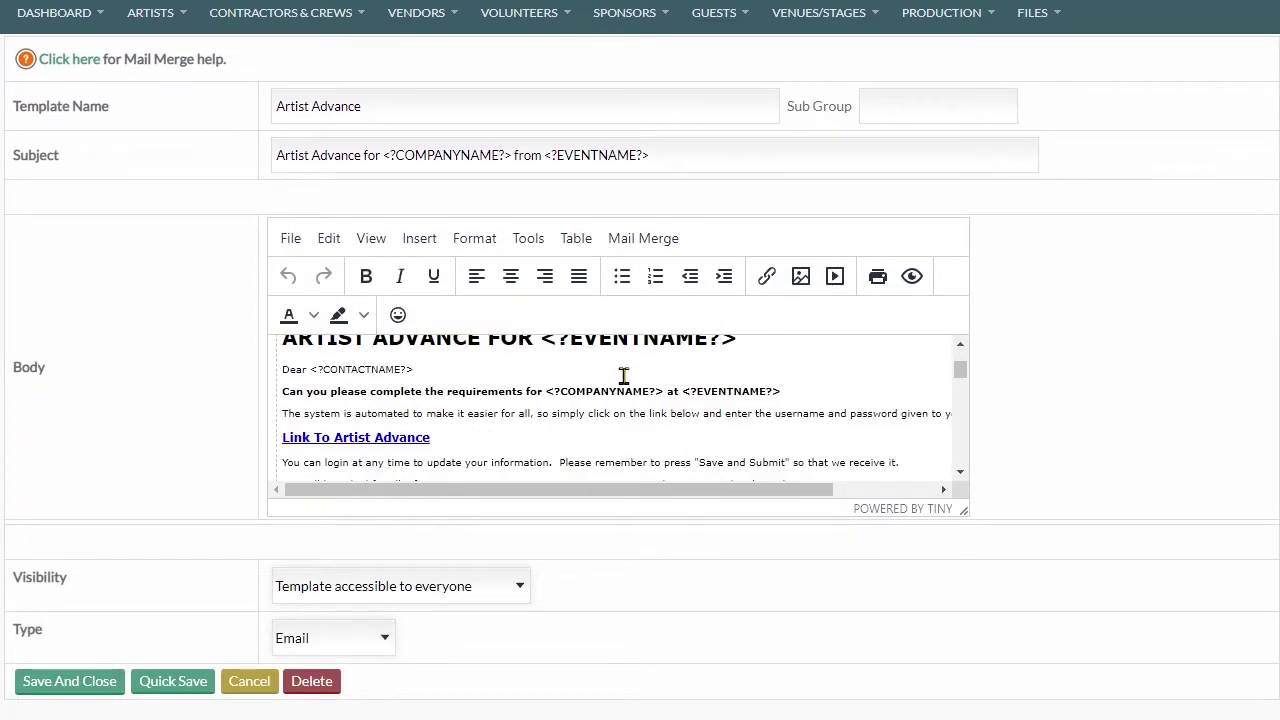
scroll(438, 421, down, 1)
click(385, 345)
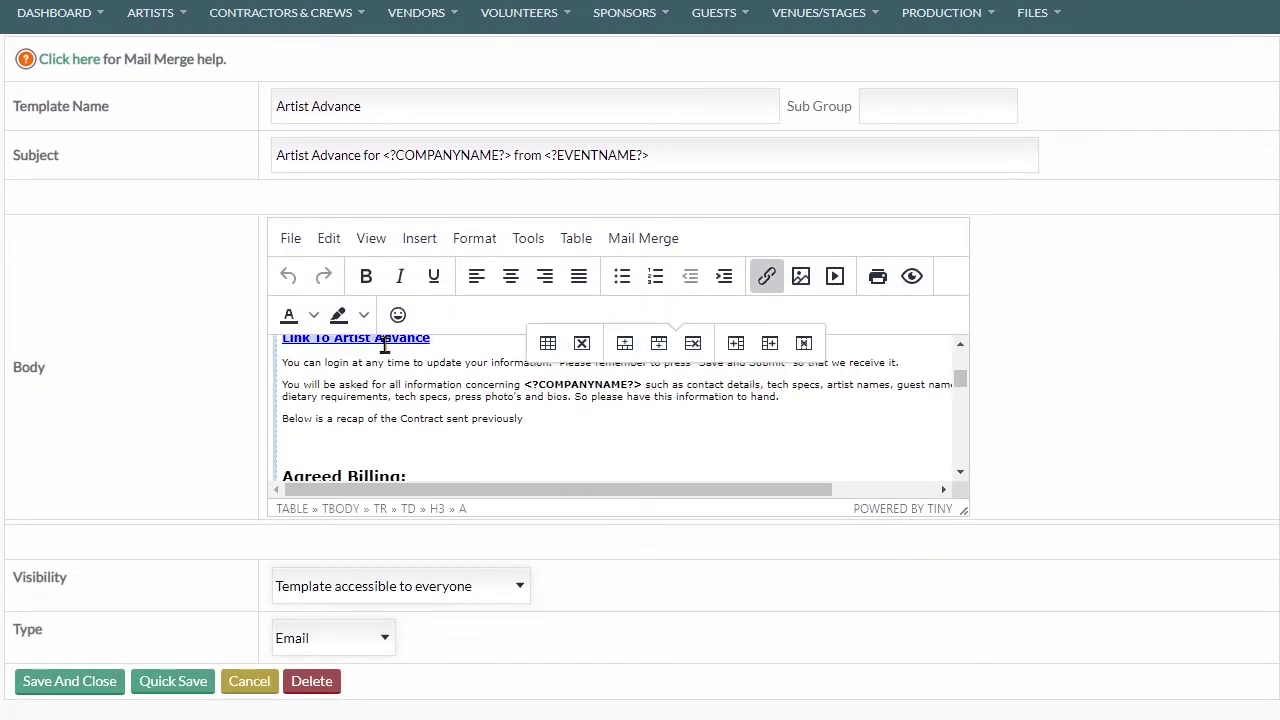
click(767, 279)
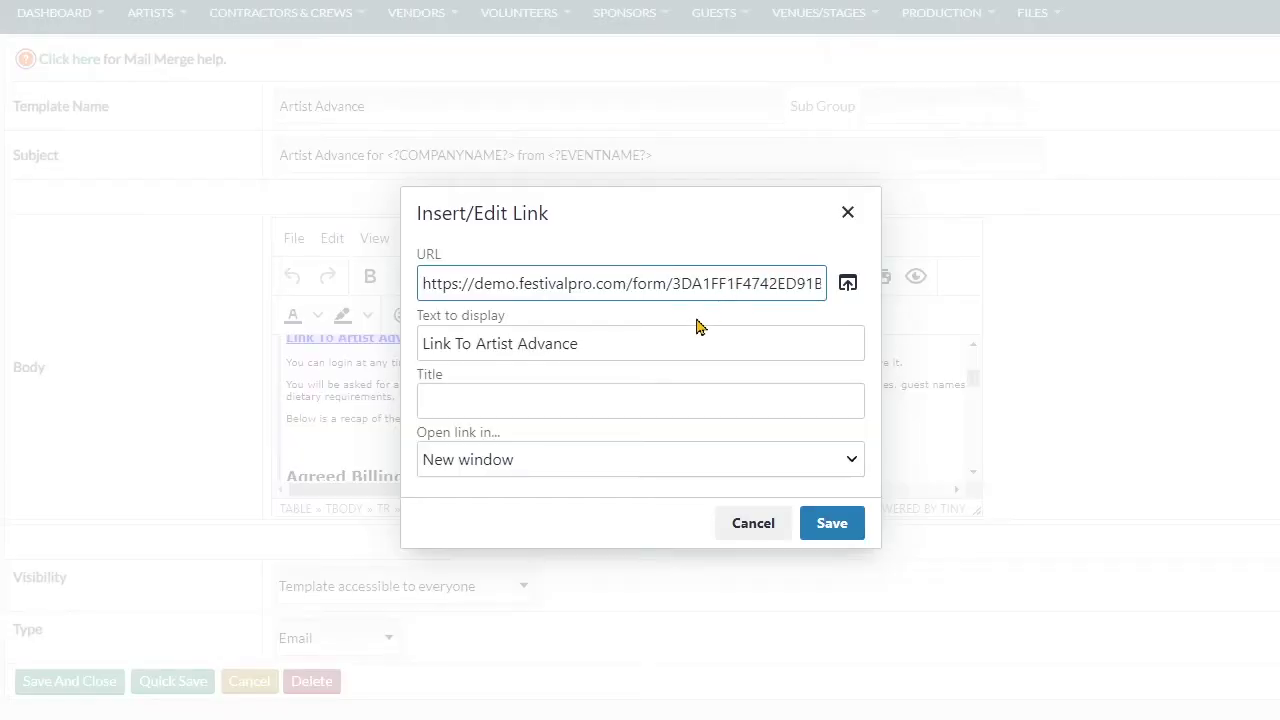
drag(596, 290, 816, 289)
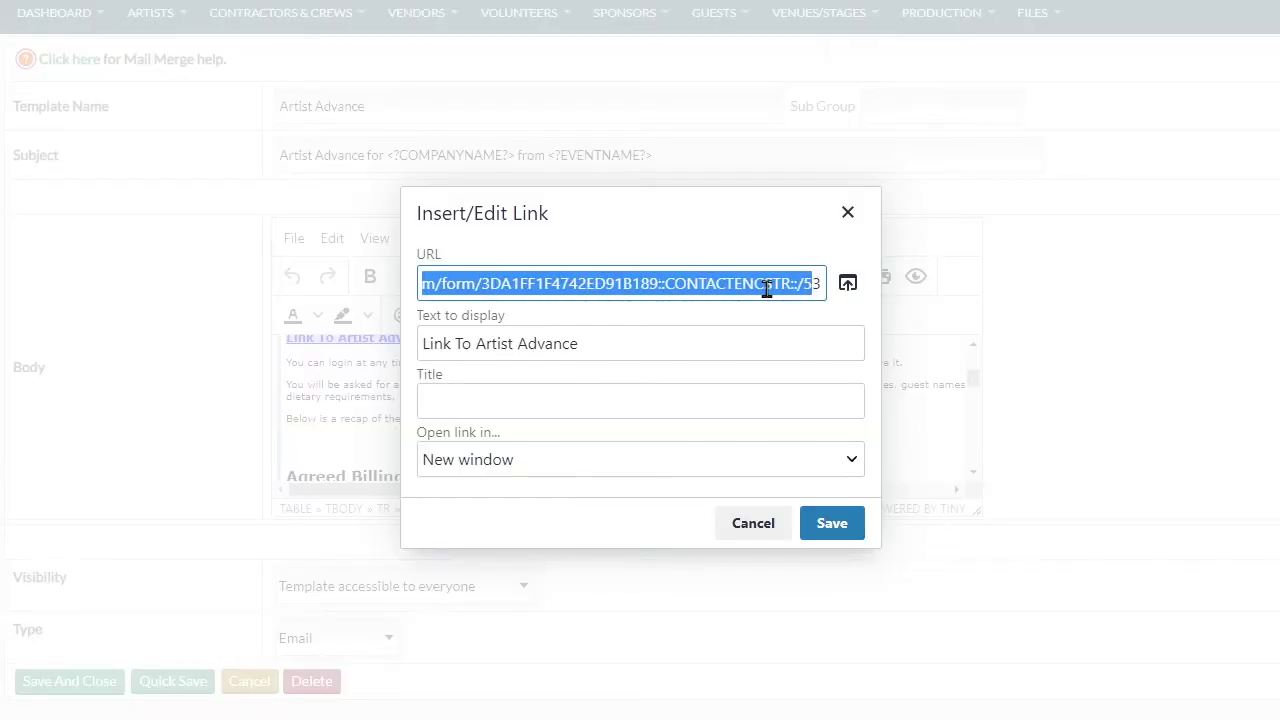
click(767, 289)
drag(662, 285, 900, 312)
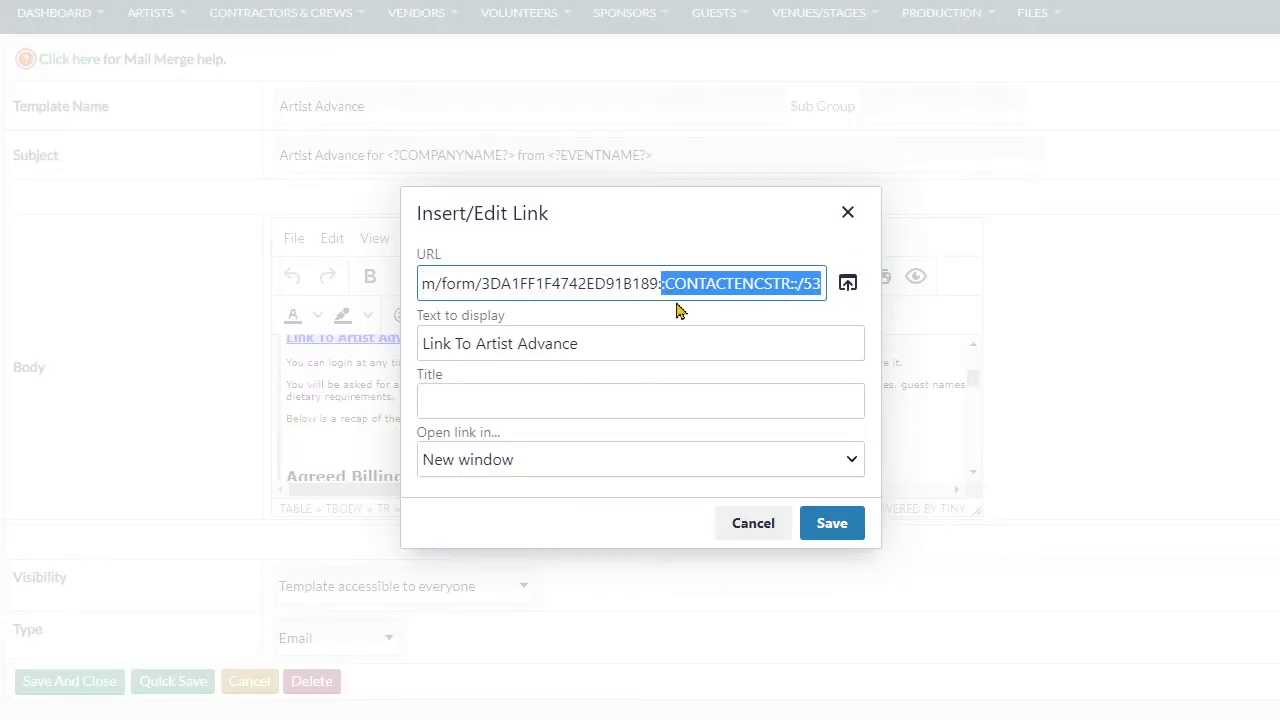
click(845, 215)
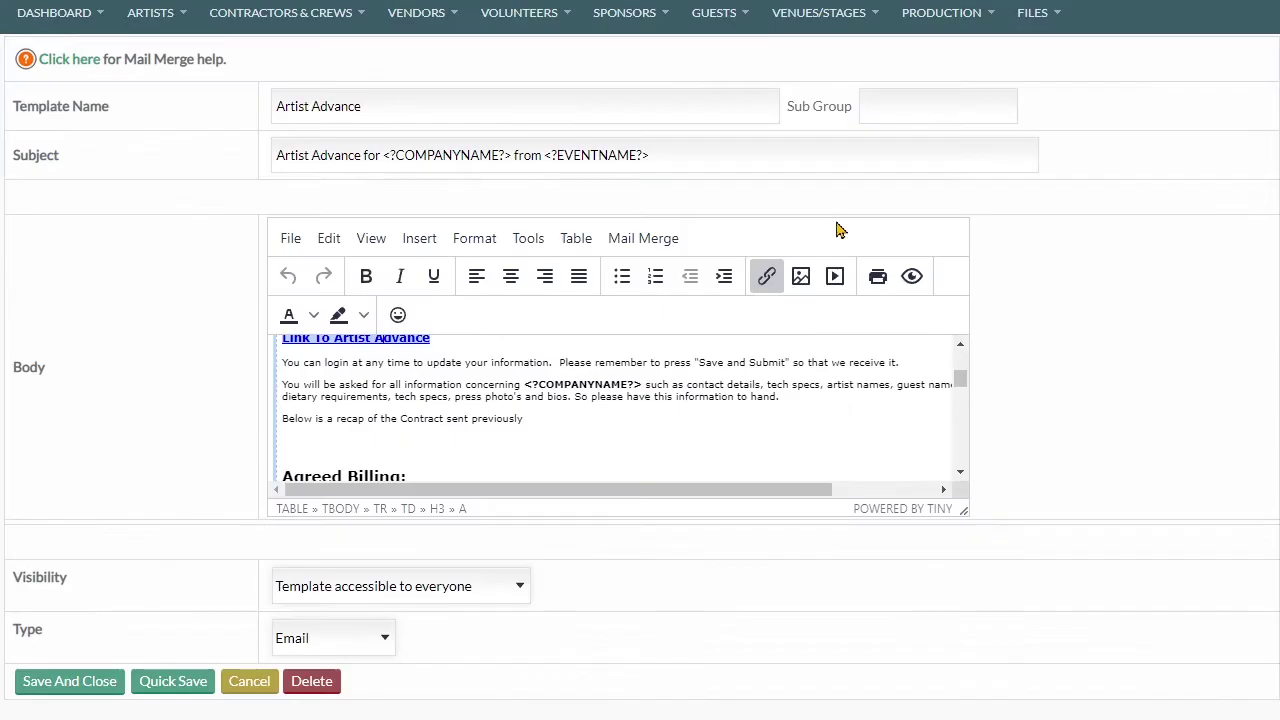
Step: Browse the available public and auto-login form links for "Link To Artist Advance" and leave the link settings without saving
scroll(569, 388, up, 2)
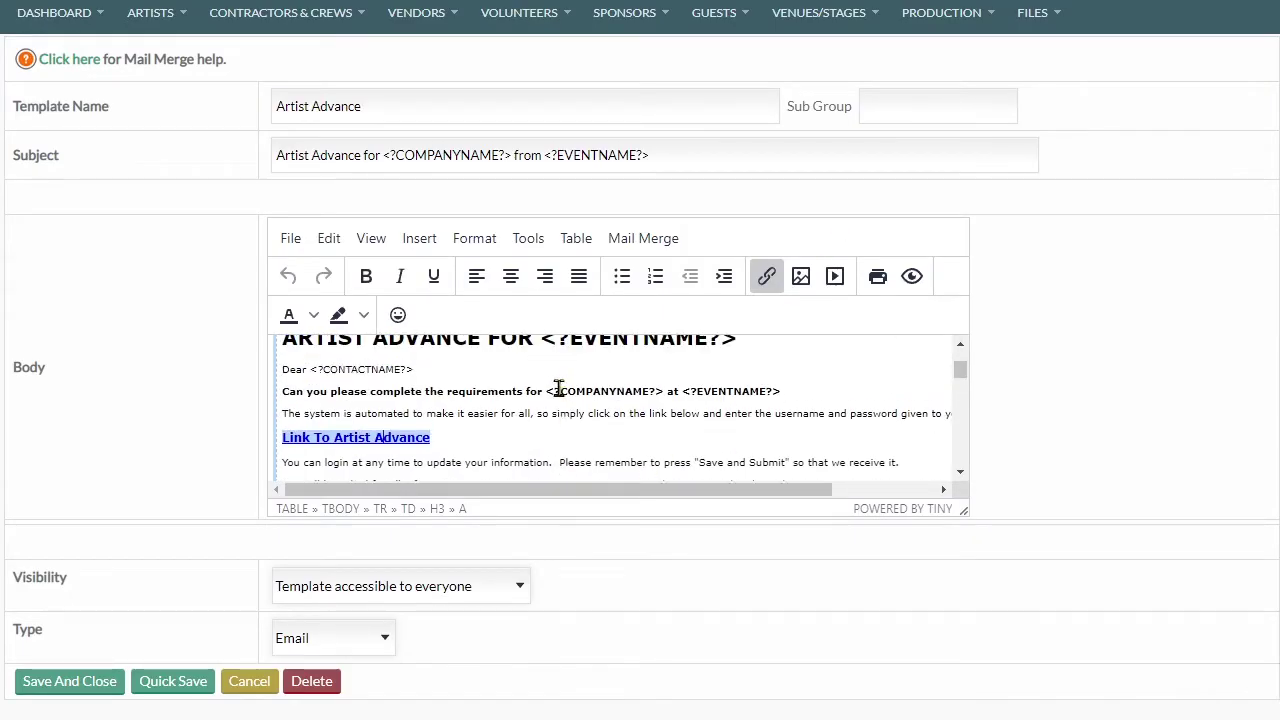
scroll(700, 467, up, 2)
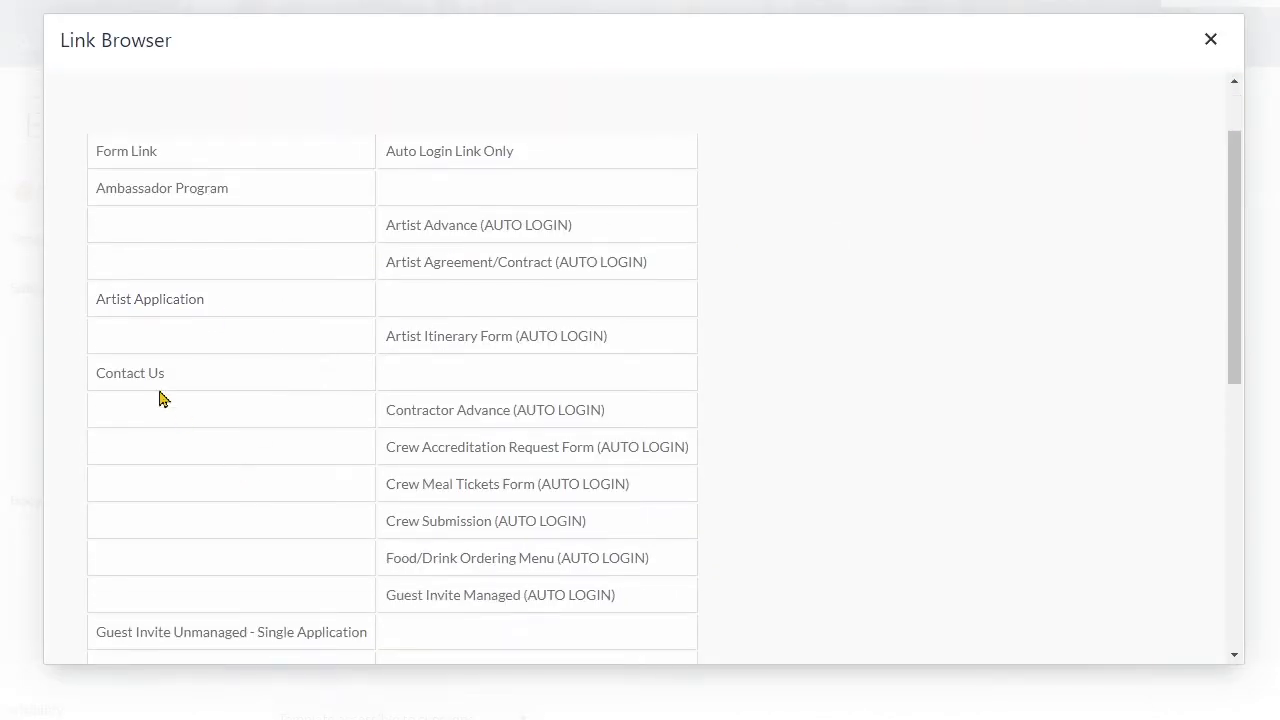
scroll(426, 376, down, 1)
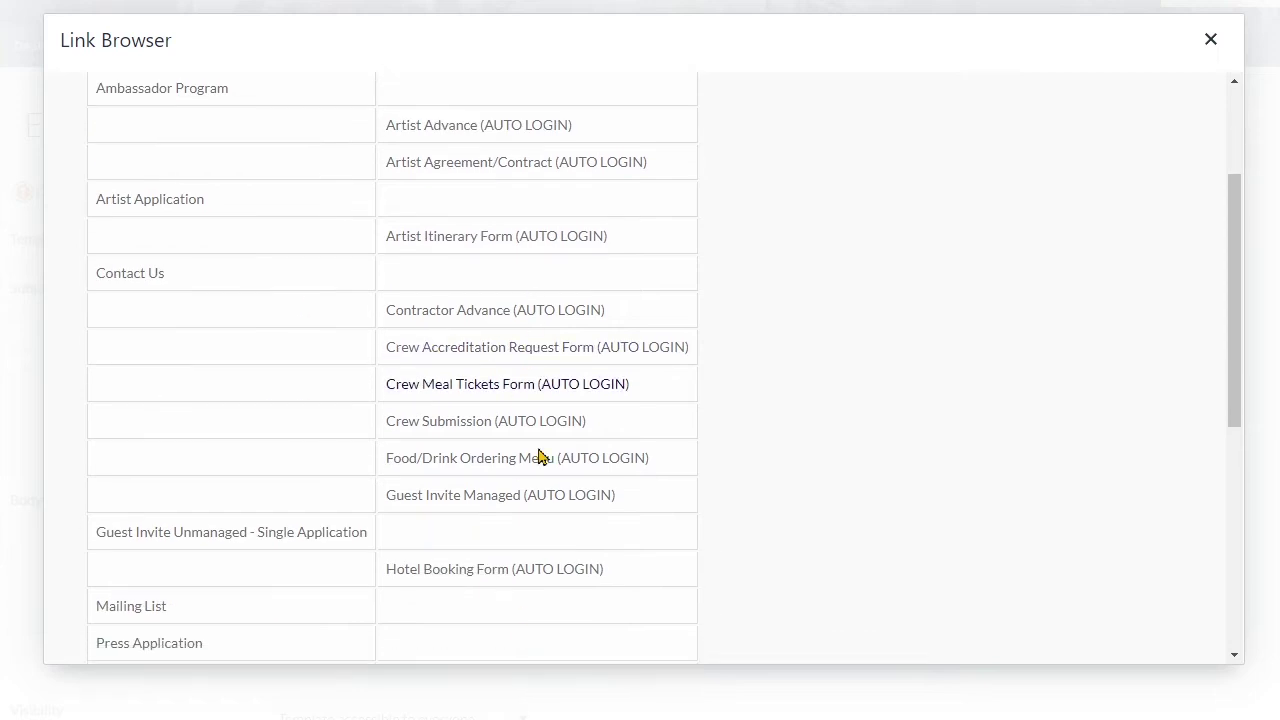
click(1210, 40)
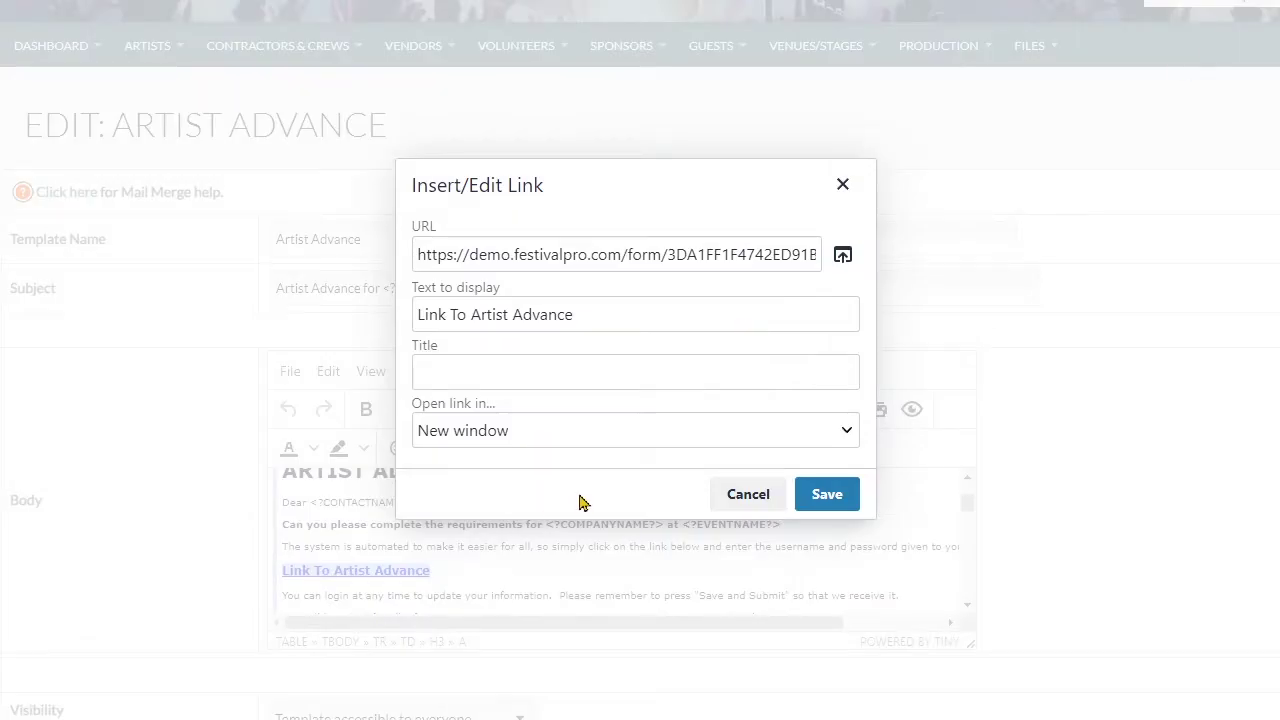
click(742, 497)
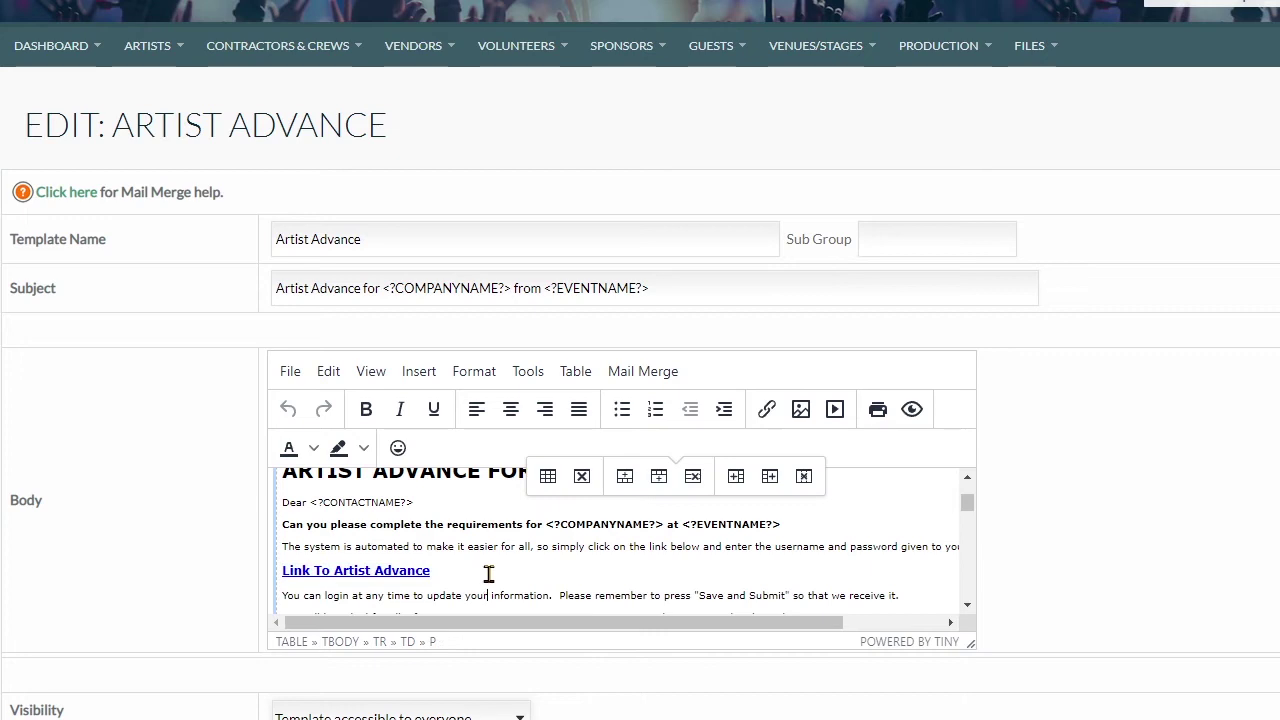
Step: Insert the "Artist Advance - Auto Login" mail merge form on a new line below "Link To Artist Advance"
click(488, 563)
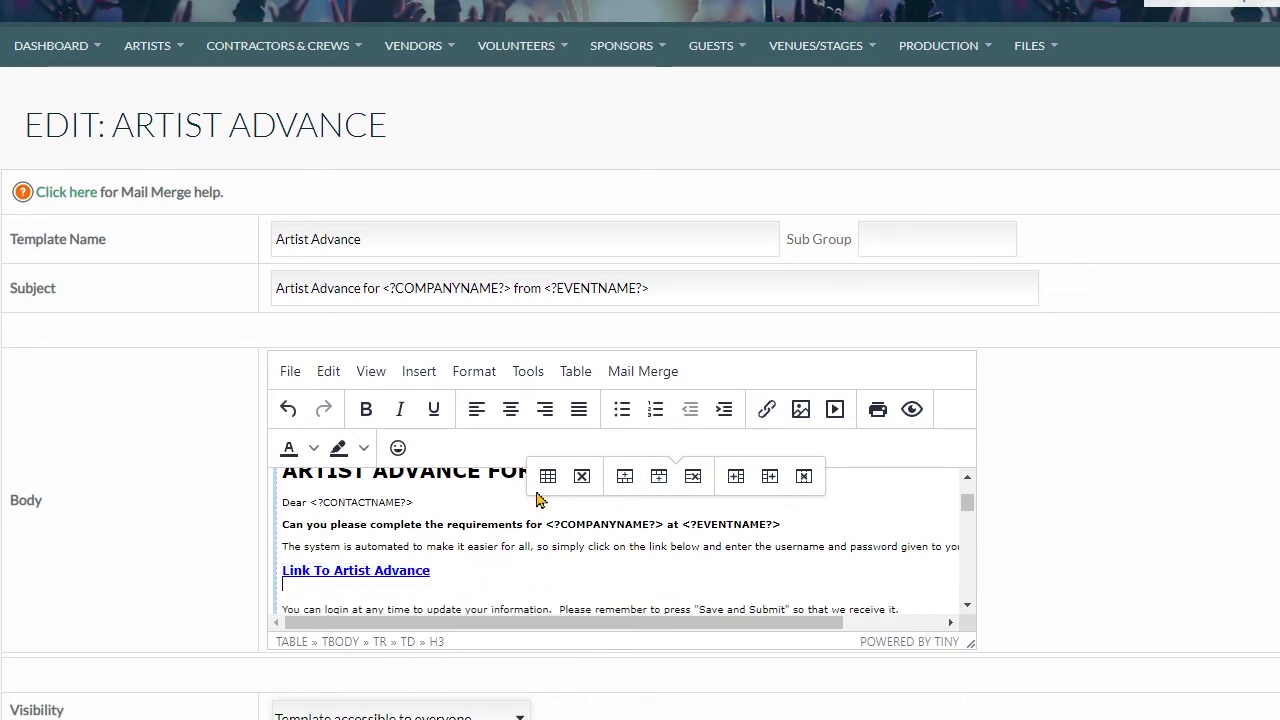
click(660, 372)
mouse_move(628, 408)
mouse_move(720, 400)
scroll(740, 392, down, 3)
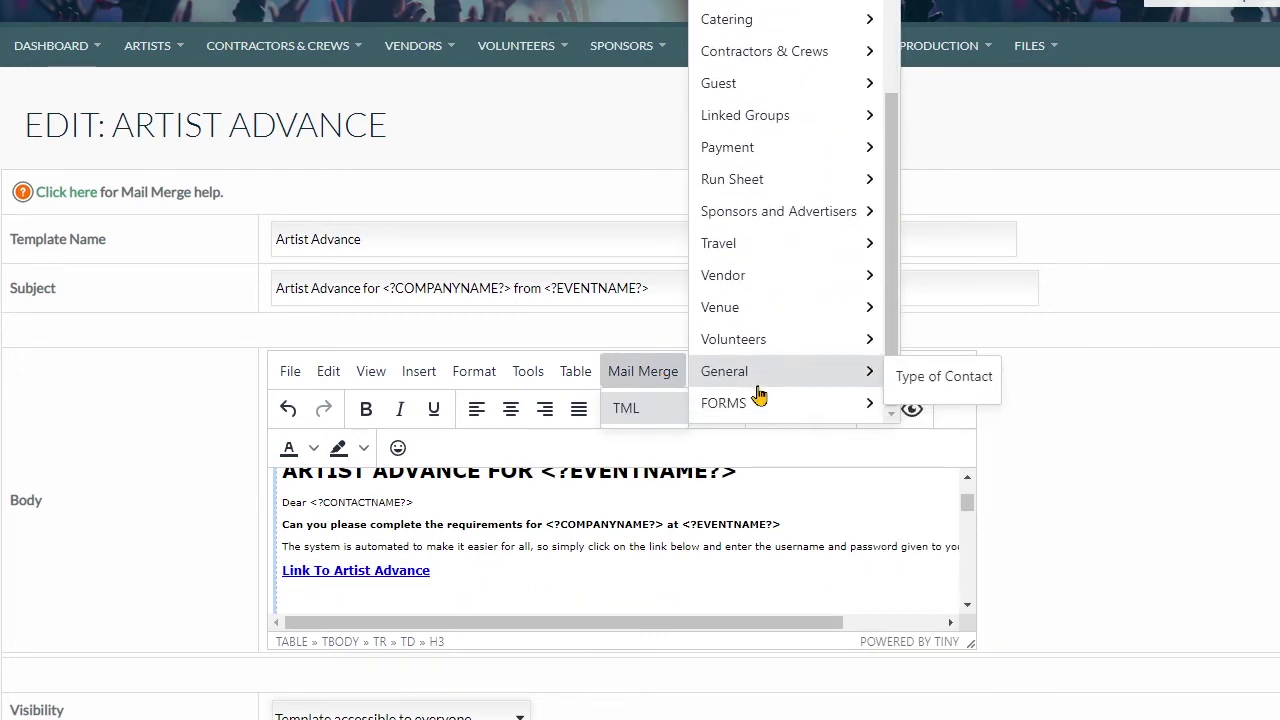
mouse_move(848, 403)
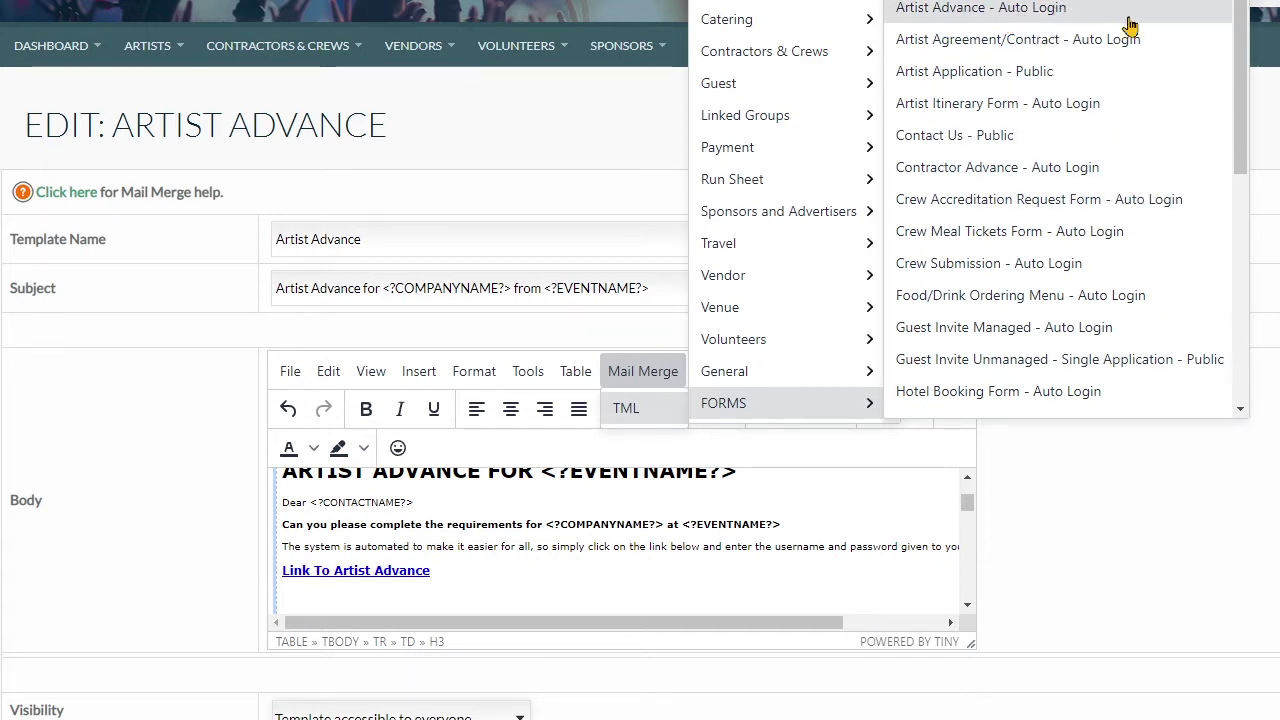
click(1044, 12)
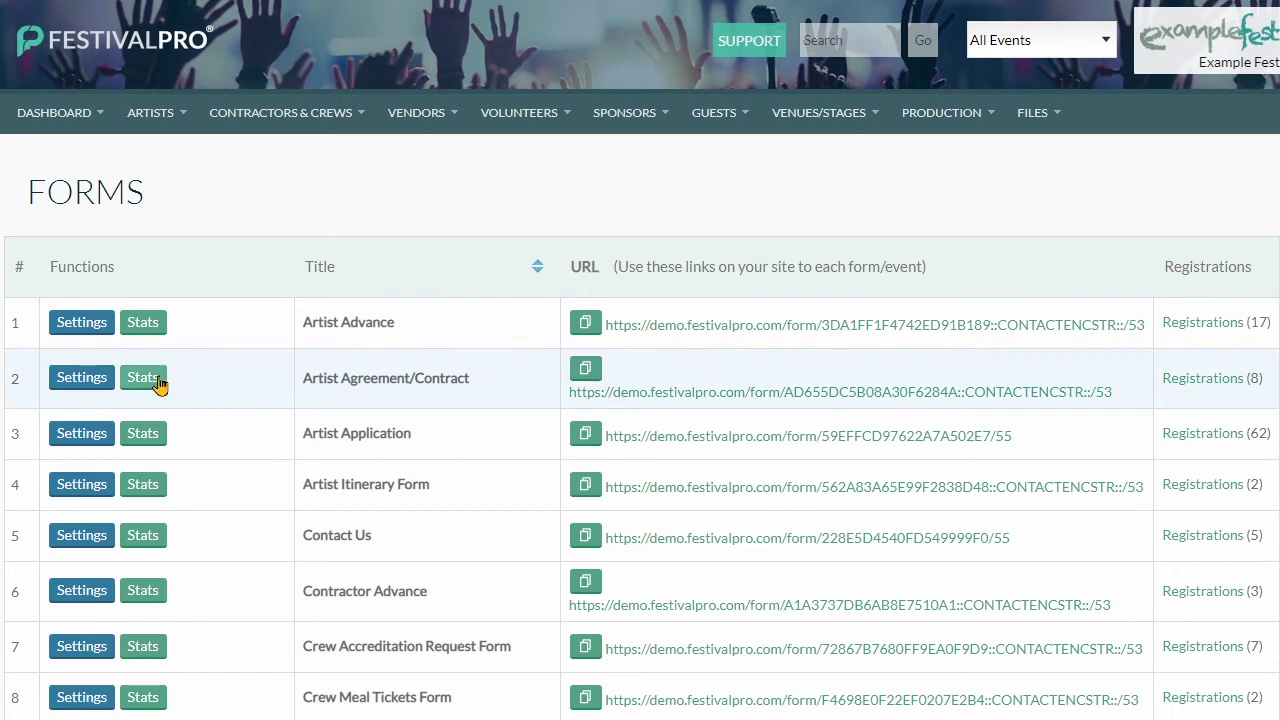
Step: Open the Artist Agreement/Contract form's main settings and show its access options
click(97, 377)
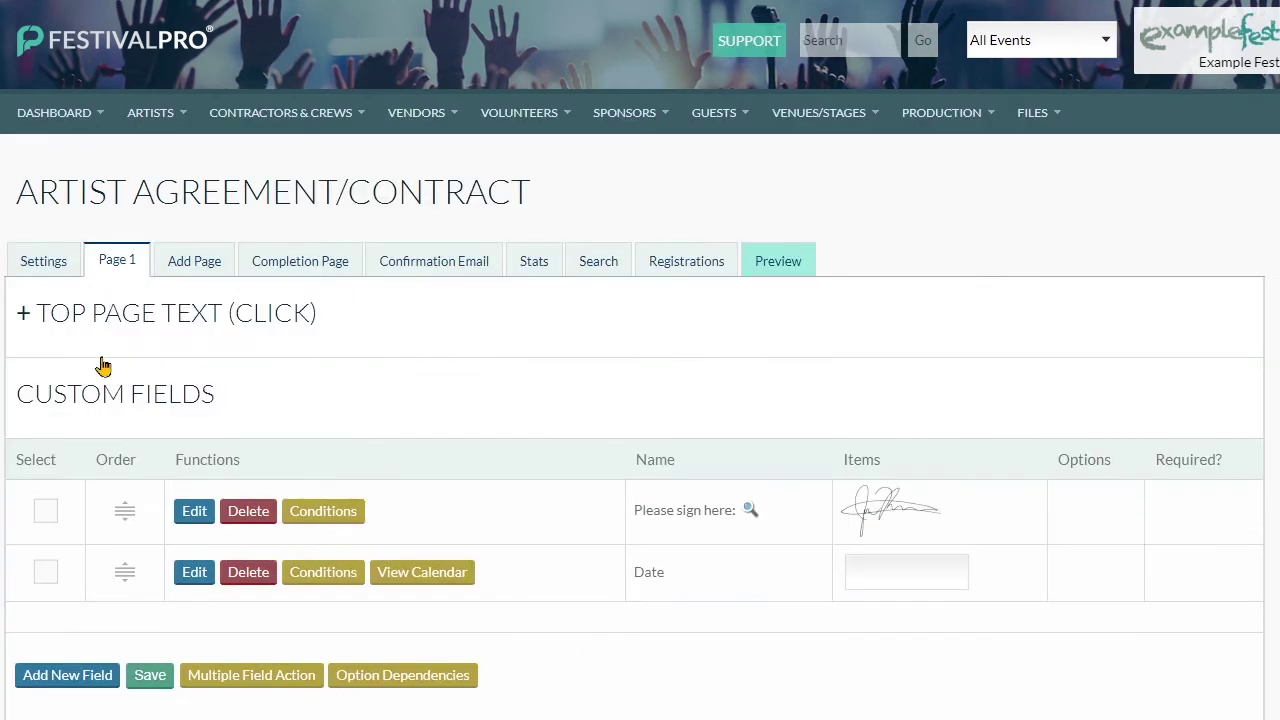
click(57, 260)
click(154, 560)
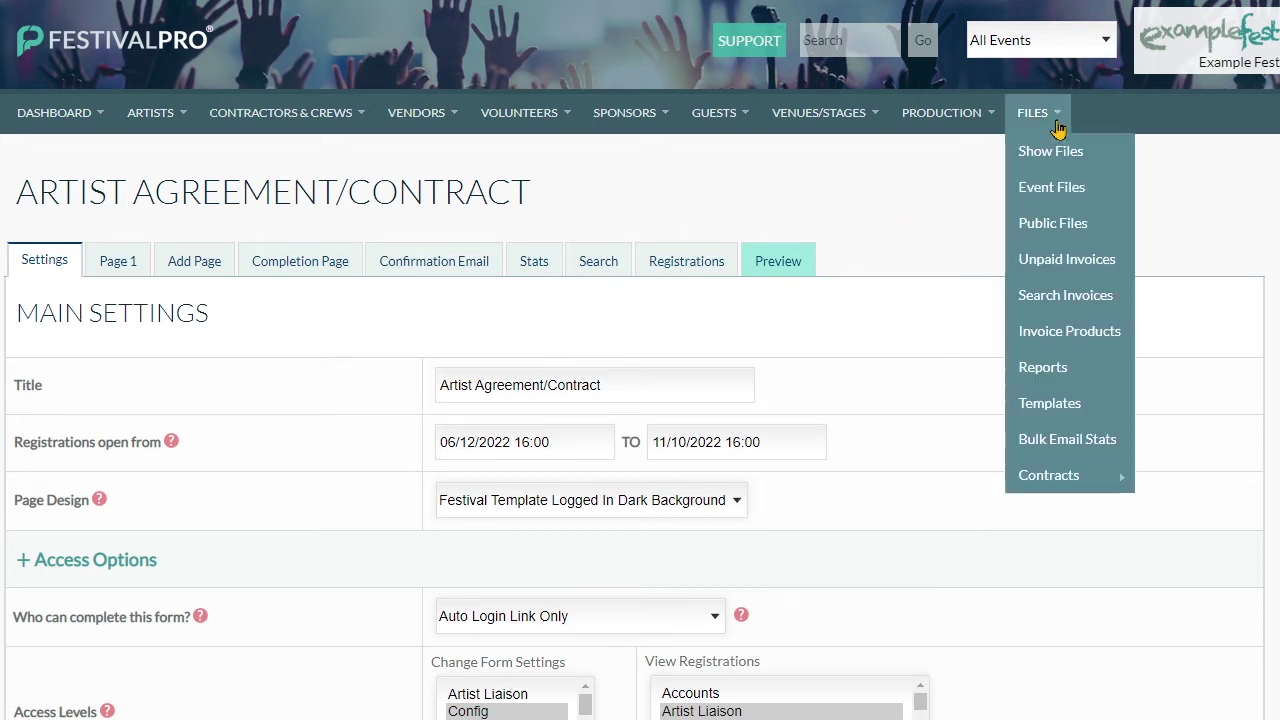
Step: Open the artist search results listing each artist's forms and performance details
mouse_move(519, 112)
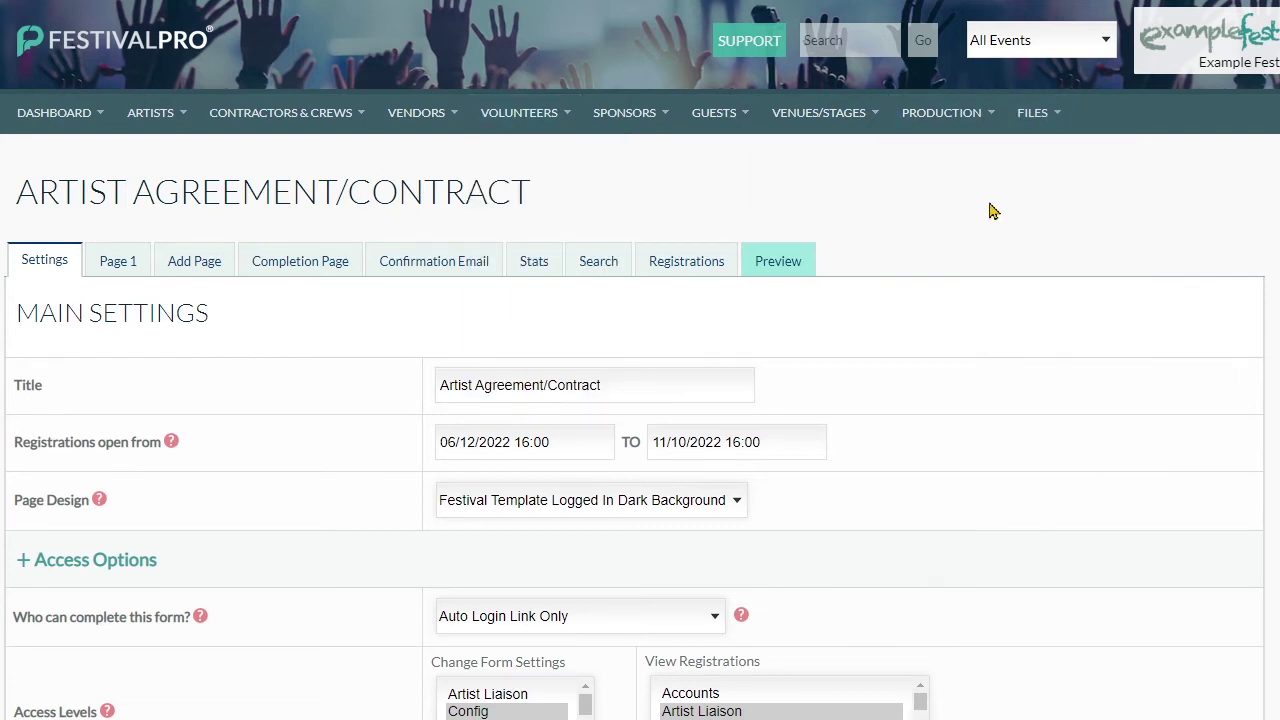
mouse_move(165, 112)
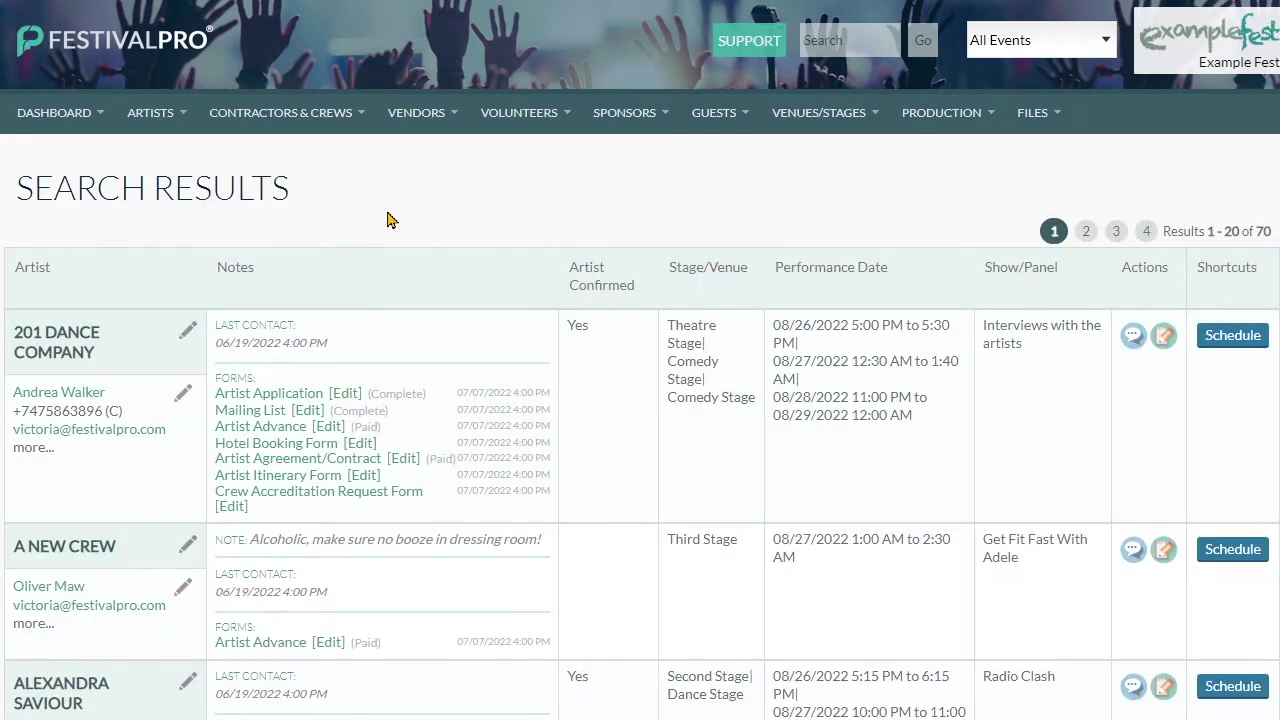
Step: Start an email to 201 DANCE COMPANY's lead contact using the Artist Advance template
click(86, 352)
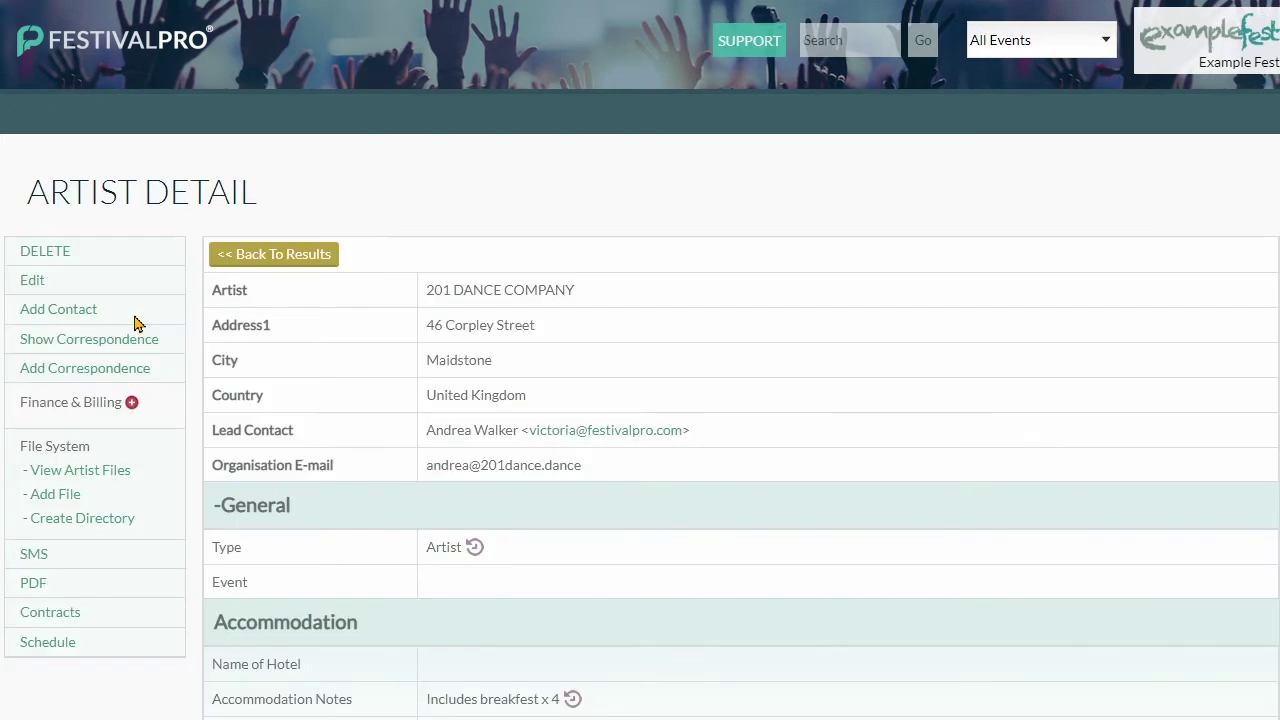
click(608, 432)
click(380, 439)
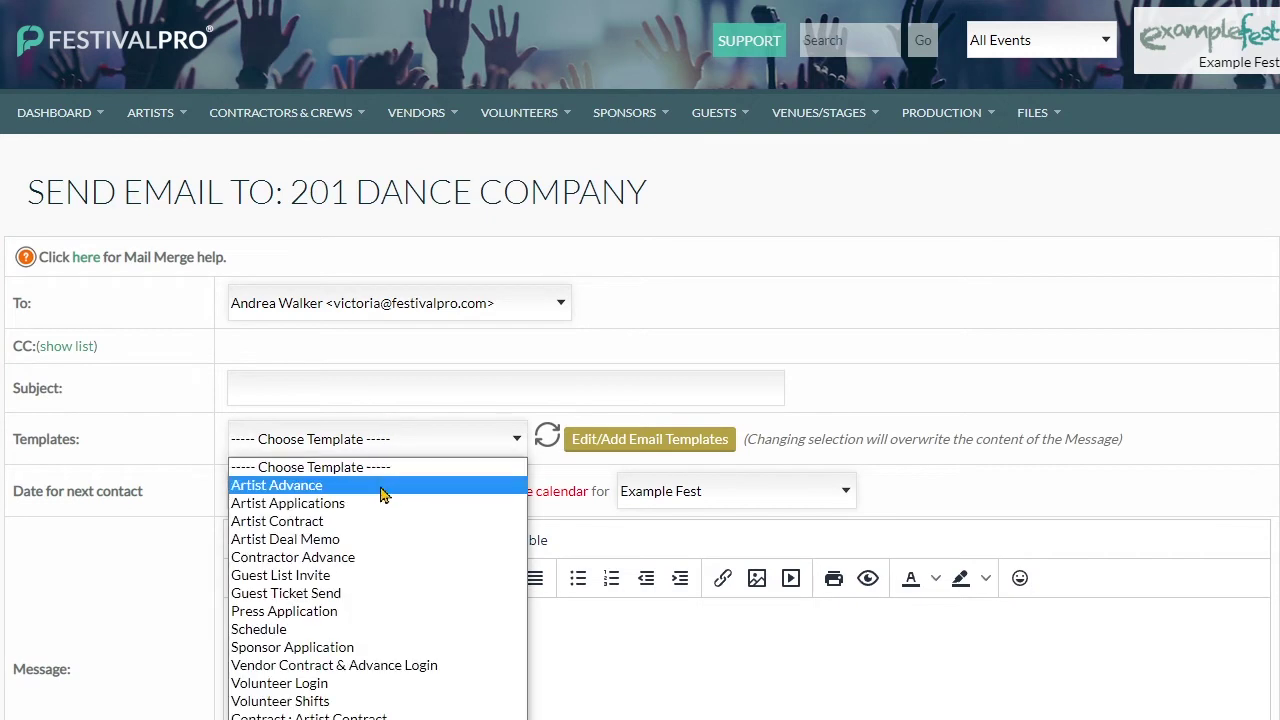
click(380, 486)
Step: Review the "Link To Artist Advance" in the message body and send the email to 201 DANCE COMPANY
scroll(143, 340, down, 1)
scroll(160, 348, down, 2)
scroll(337, 357, down, 3)
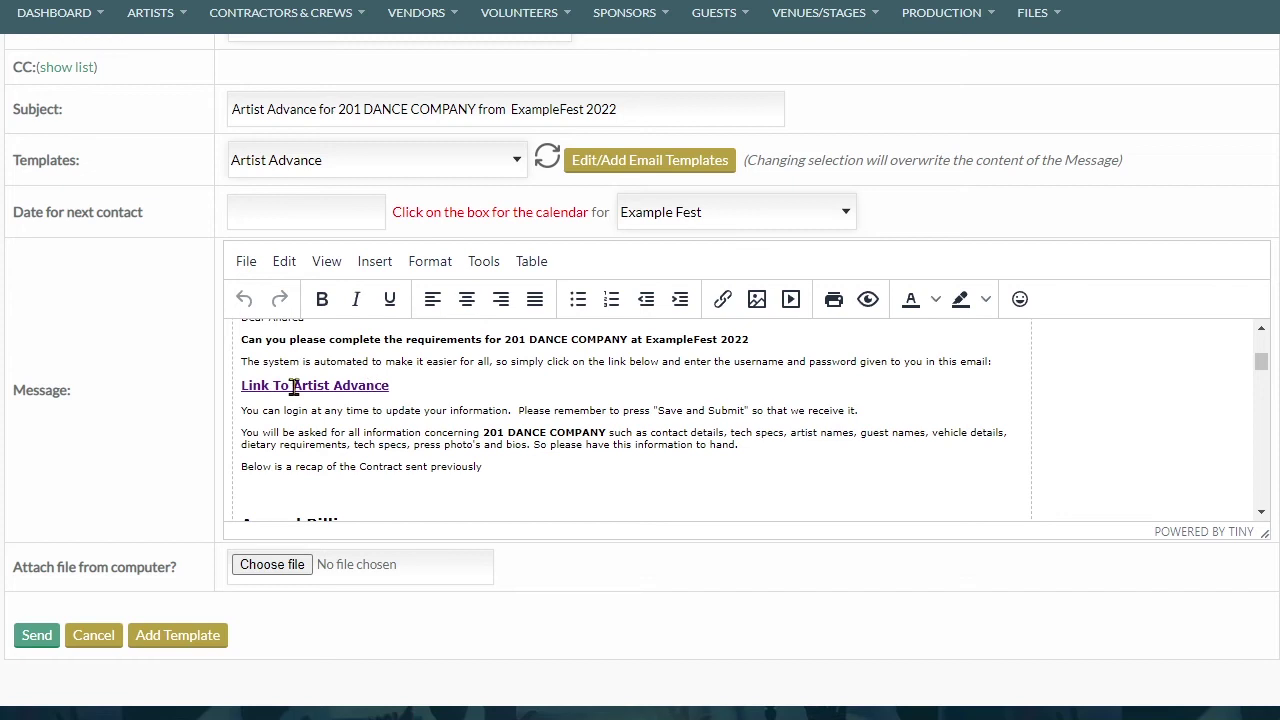
click(40, 638)
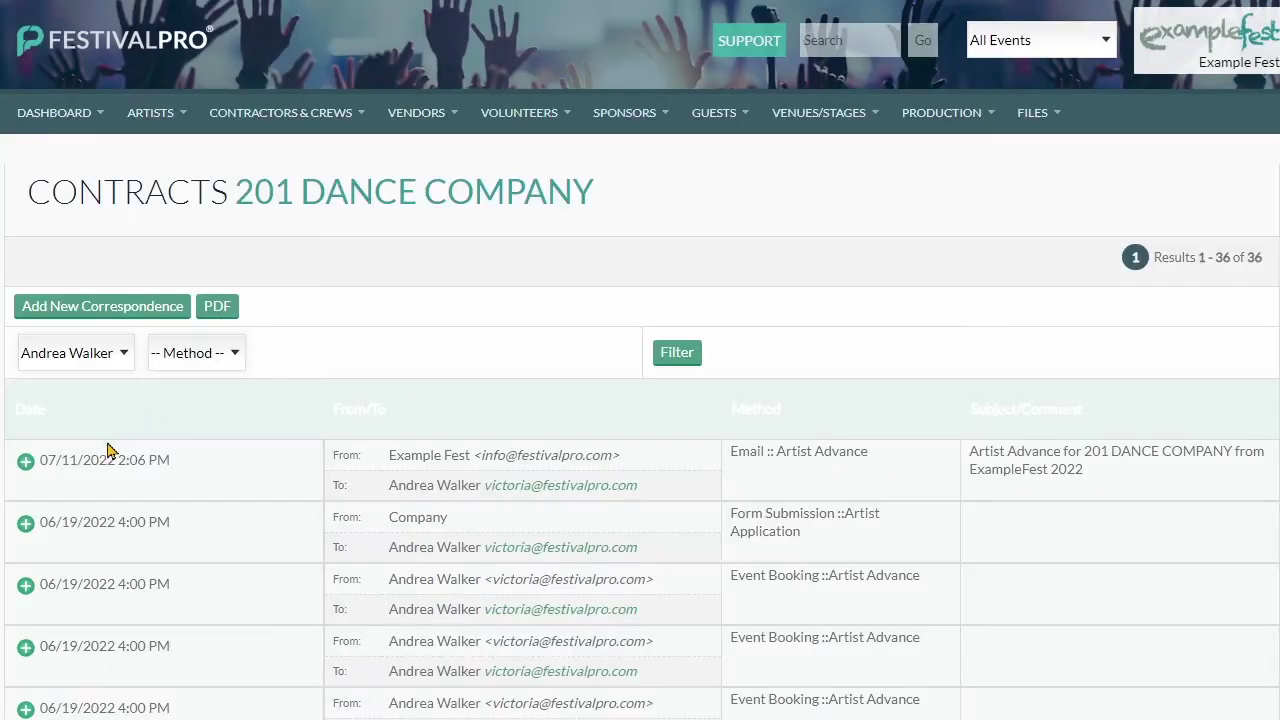
Step: Expand the newly sent Artist Advance email in the correspondence list and copy the address of its "Link To Artist Advance"
click(25, 461)
scroll(323, 377, down, 4)
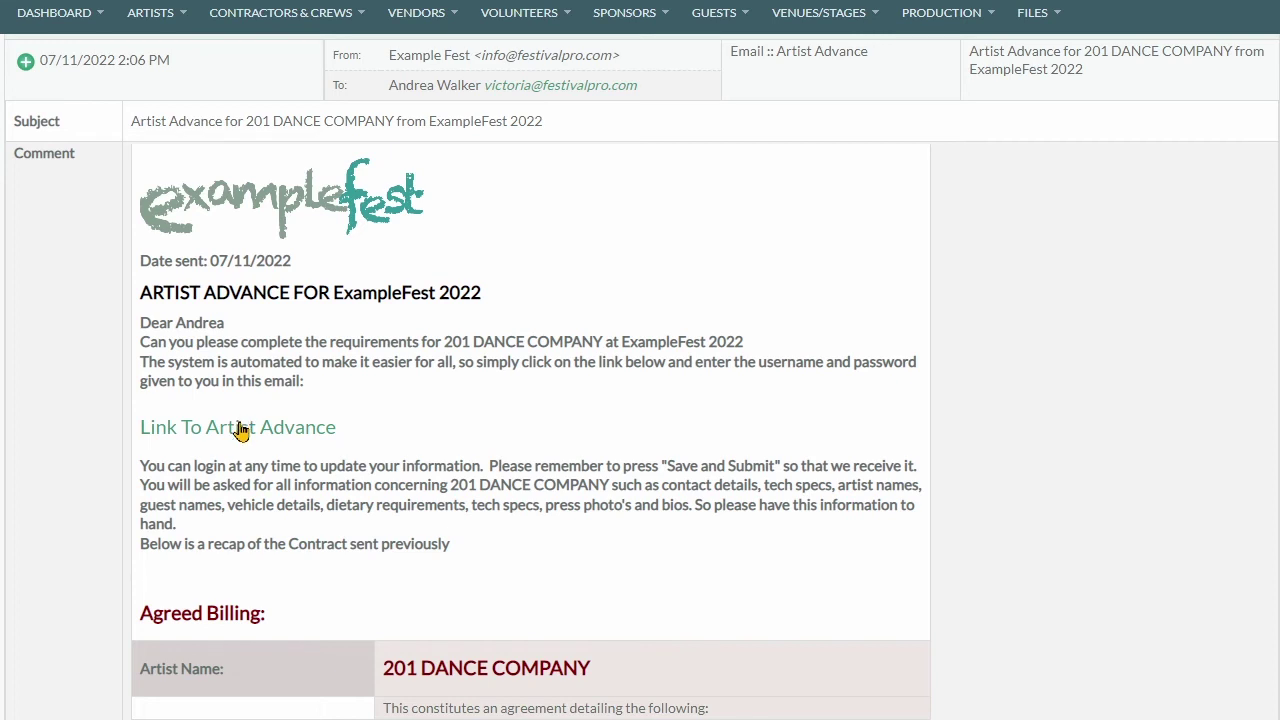
right_click(240, 430)
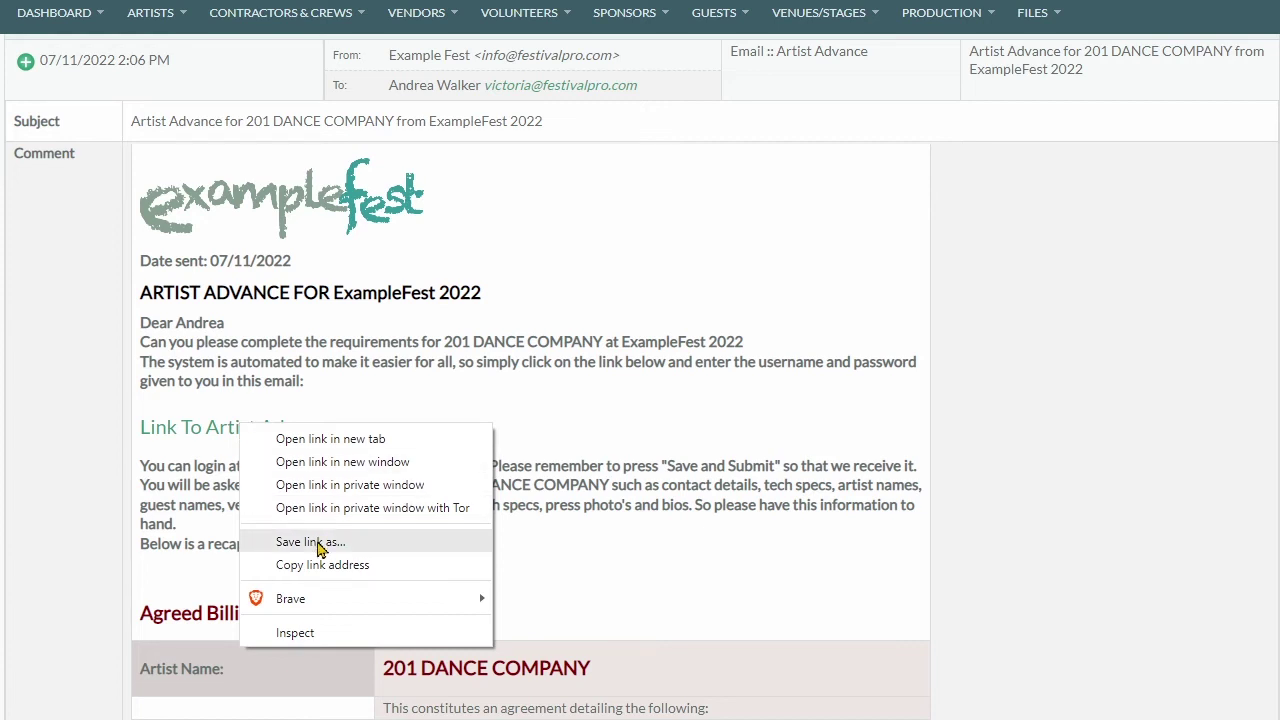
click(333, 565)
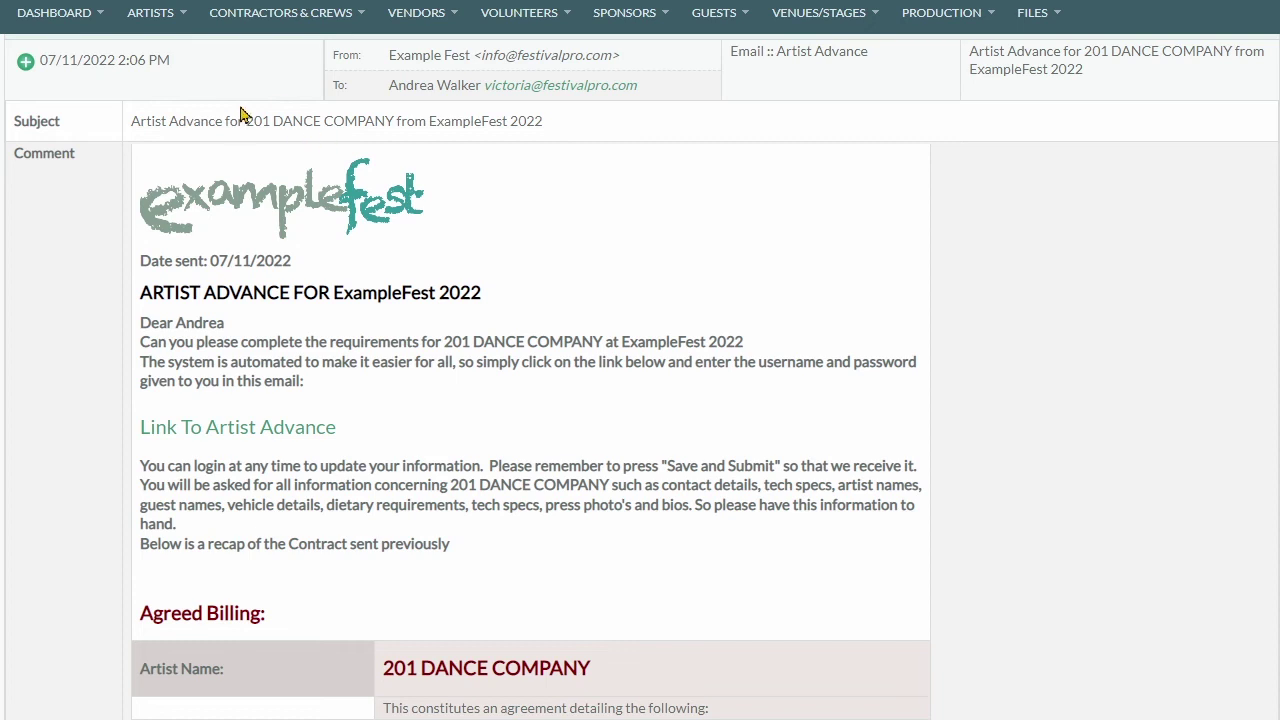
Step: Open the Forms list with the URL of each form
drag(244, 121, 385, 122)
click(436, 318)
click(231, 436)
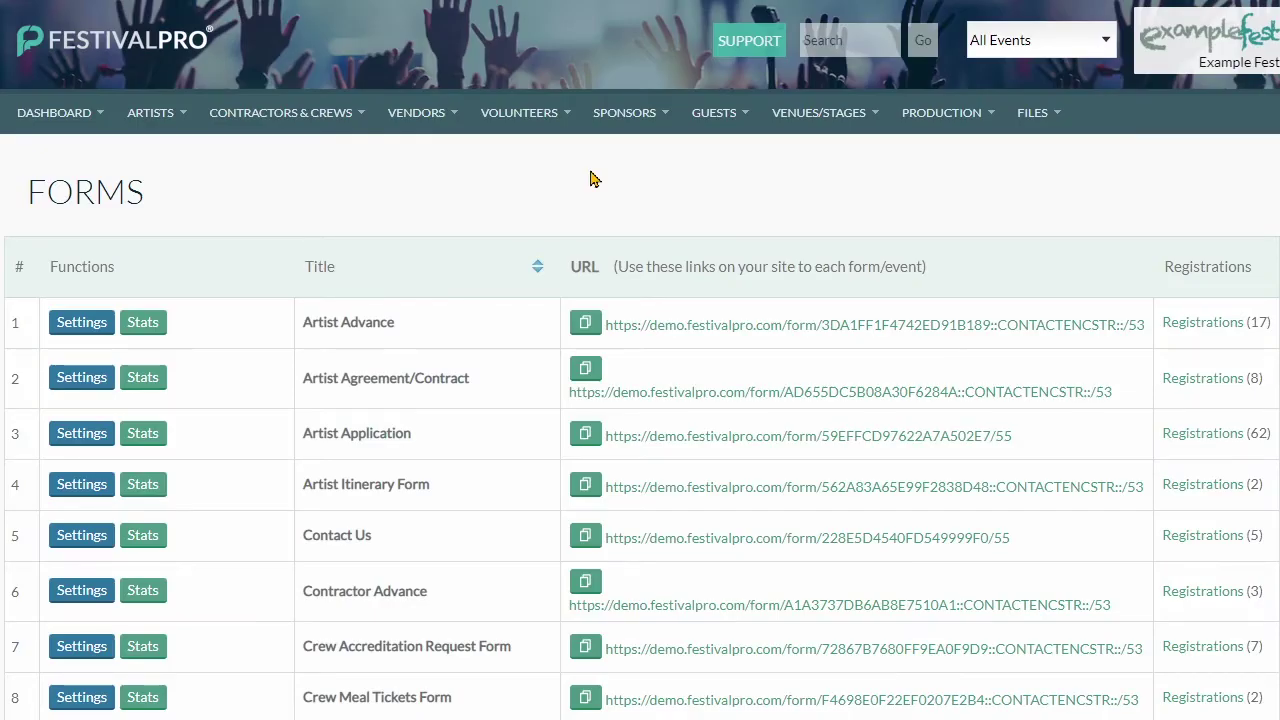
Step: Compare the public Artist Application URL with the auto-login Artist Agreement/Contract URL containing ::CONTACTENCSTR::
scroll(845, 272, down, 1)
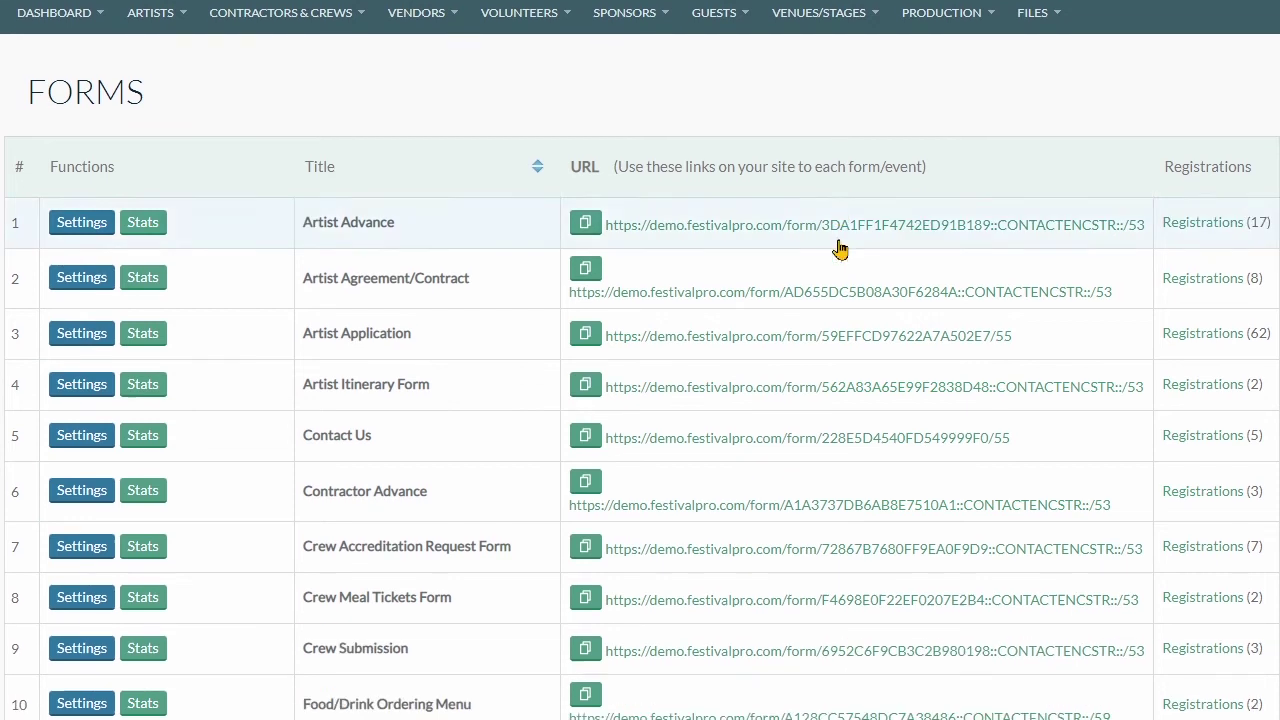
drag(1012, 336, 600, 336)
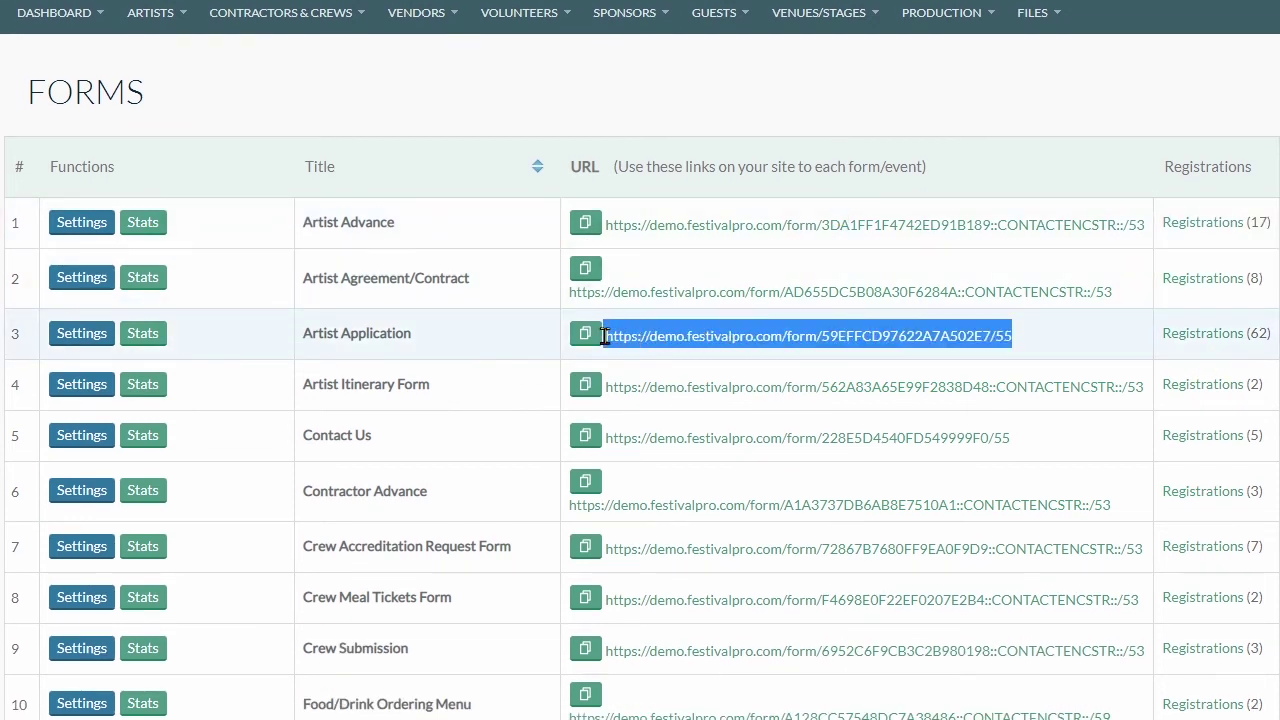
drag(1122, 294, 573, 288)
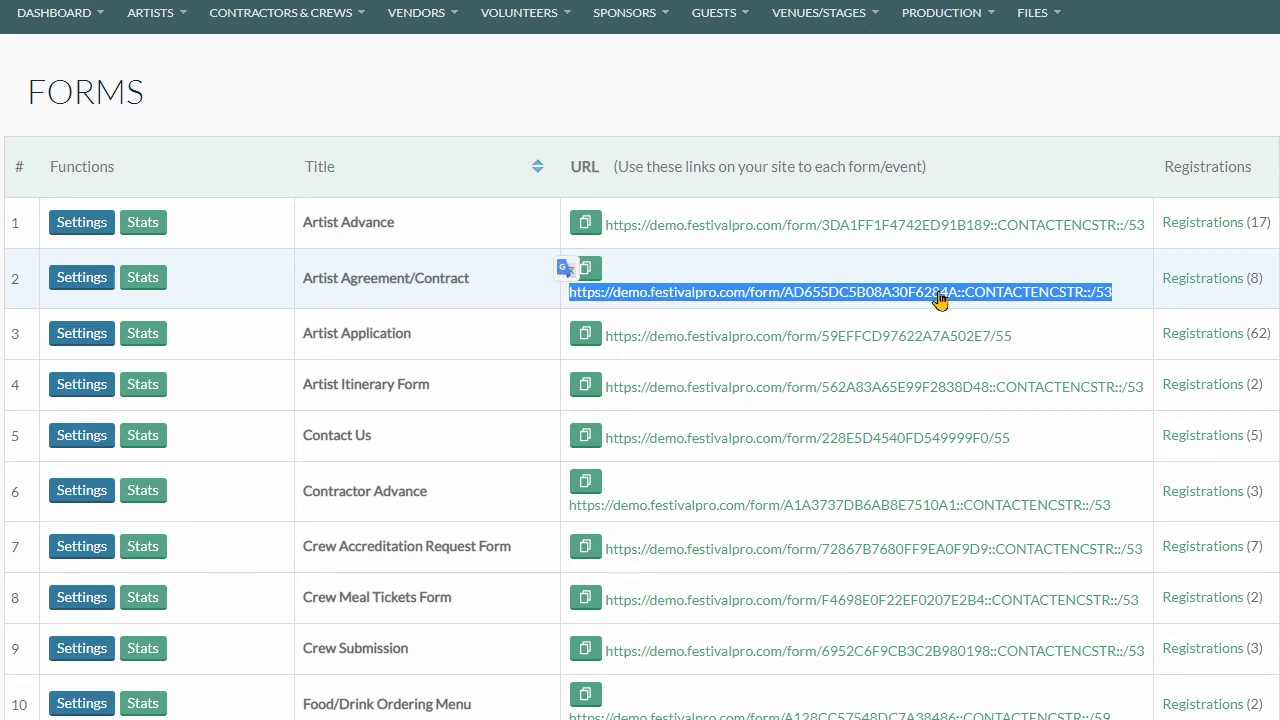
click(1043, 368)
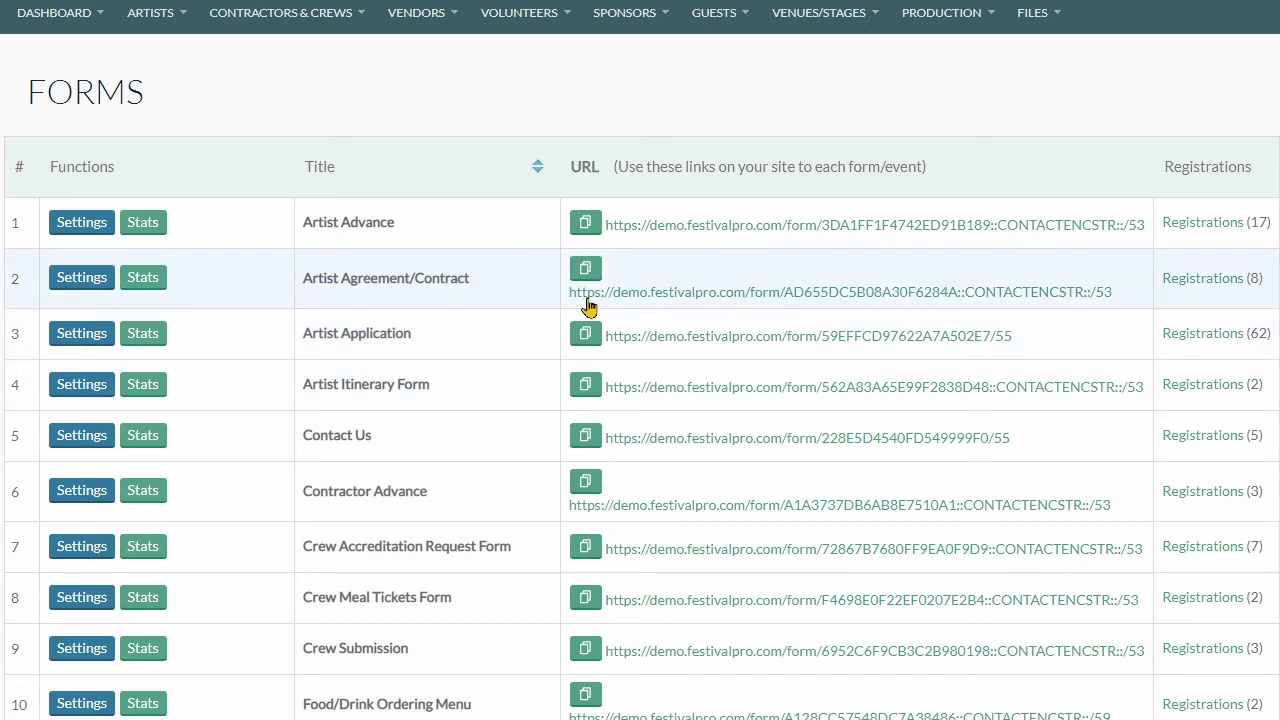